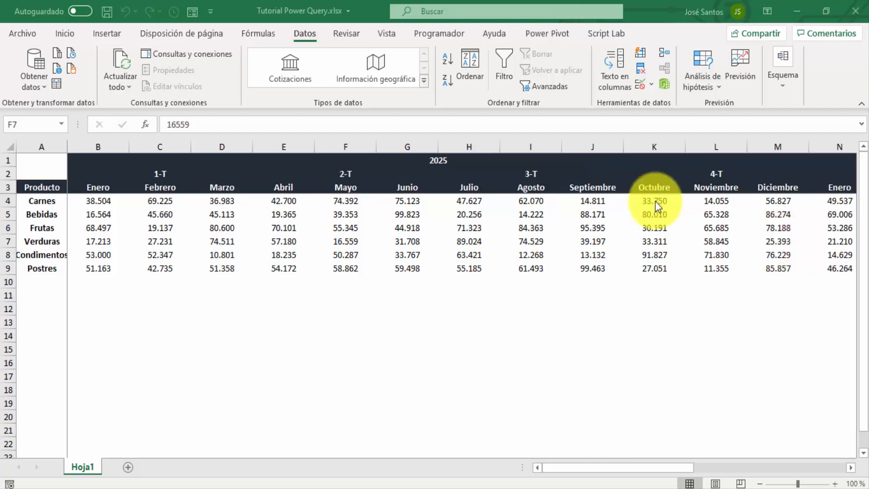
left_click(392, 244)
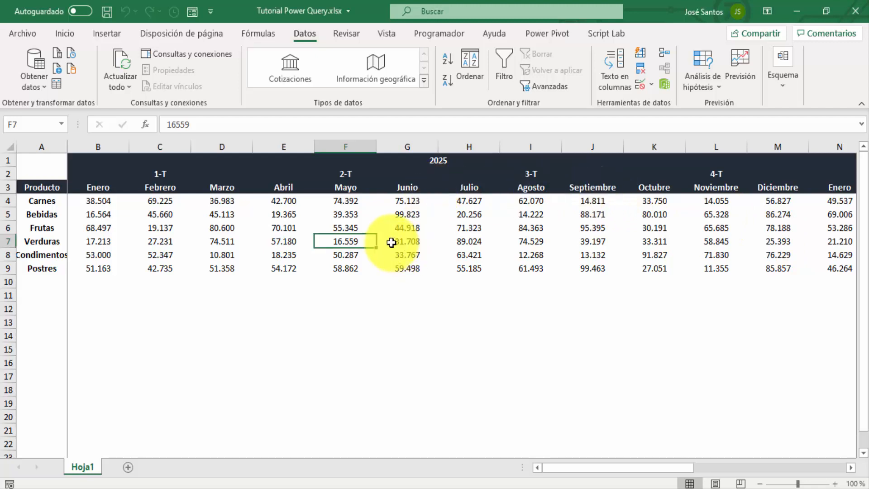
left_click(284, 202)
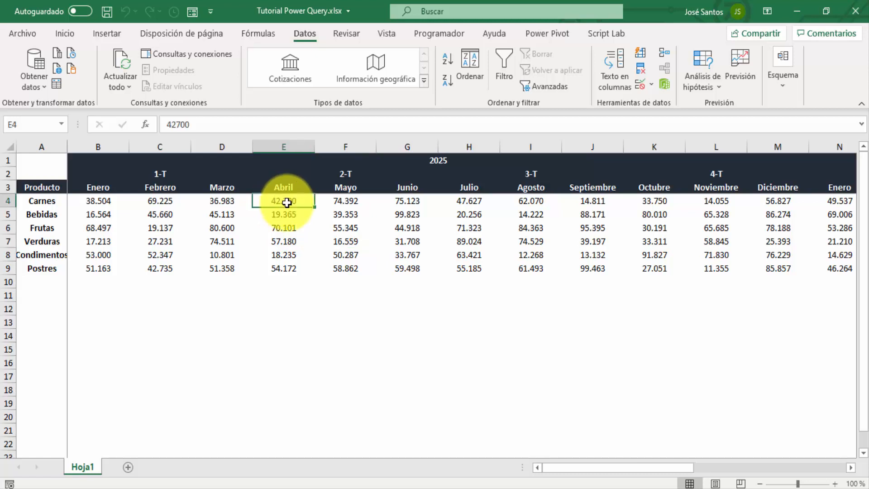
left_click(334, 203)
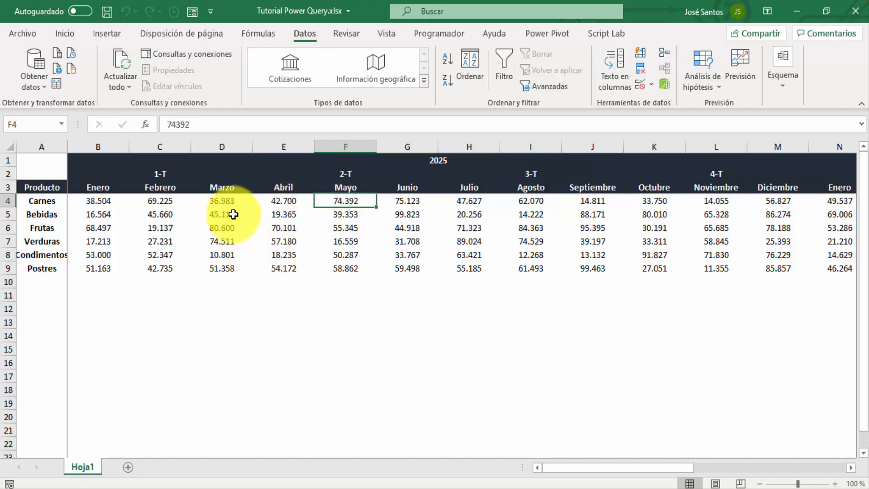
Examine the table's year, quarter and month header rows, the product names in column A and the monthly values.
left_click(303, 161)
key("Right")
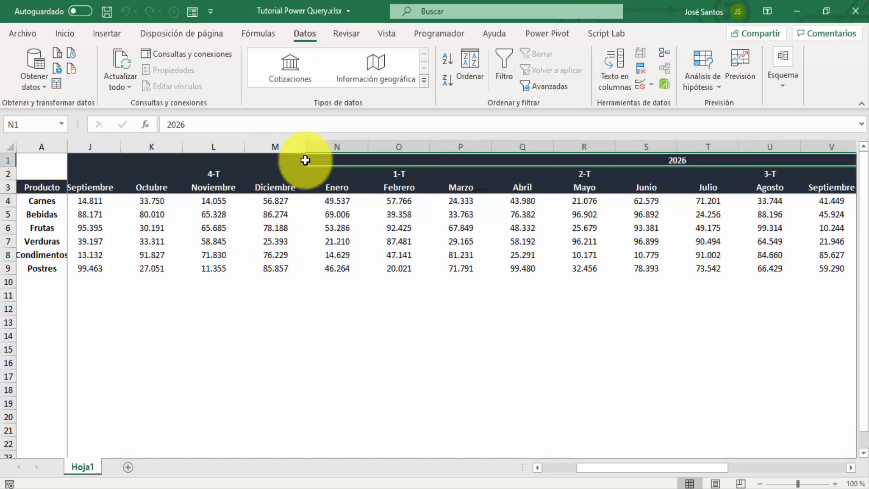
key("Left")
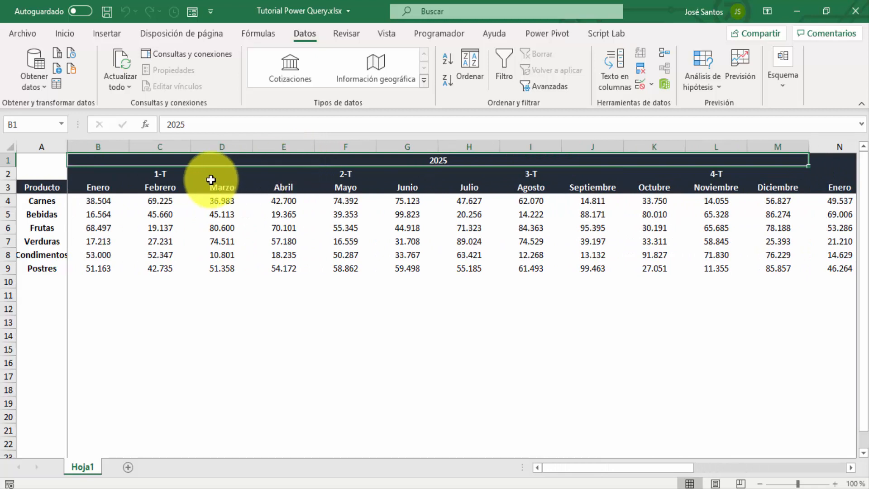
left_click(167, 172)
left_click_drag(167, 172, 407, 179)
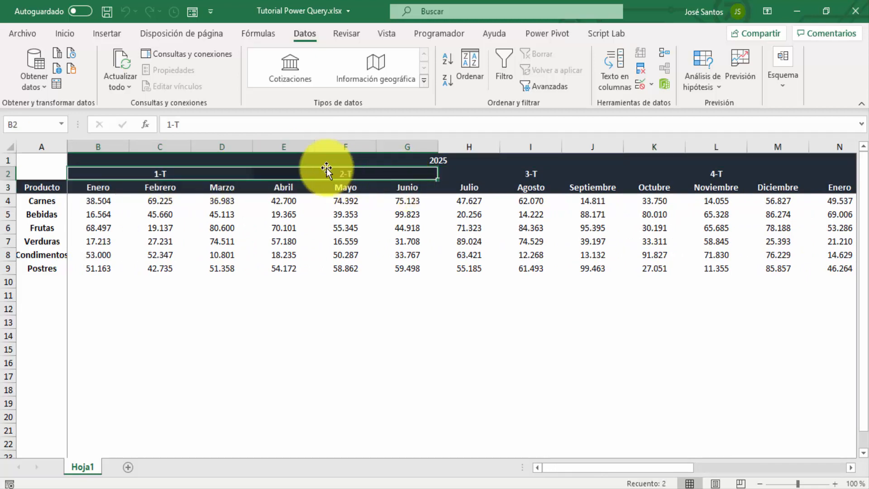
left_click_drag(276, 187, 416, 186)
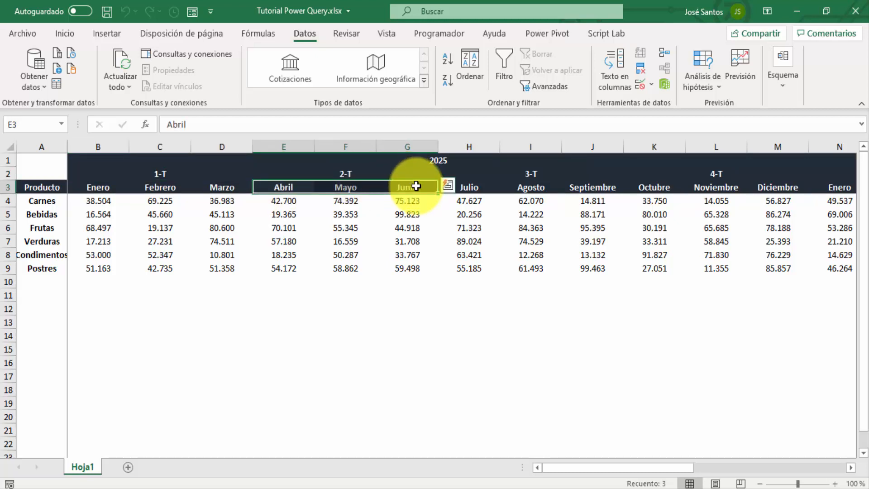
left_click(56, 200)
left_click_drag(56, 200, 62, 287)
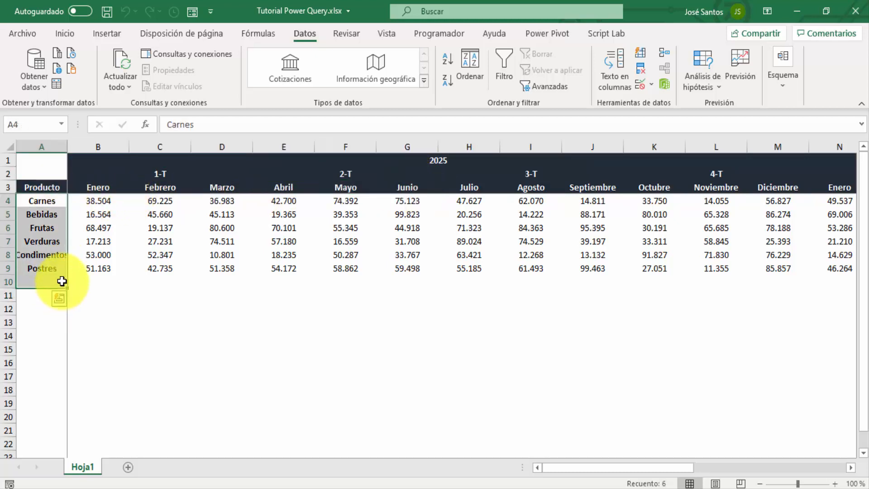
left_click_drag(94, 201, 384, 278)
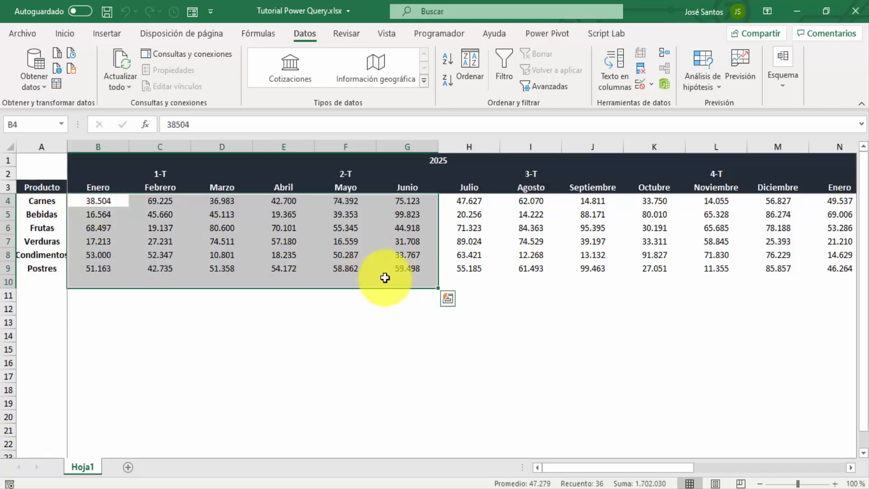
left_click(358, 229)
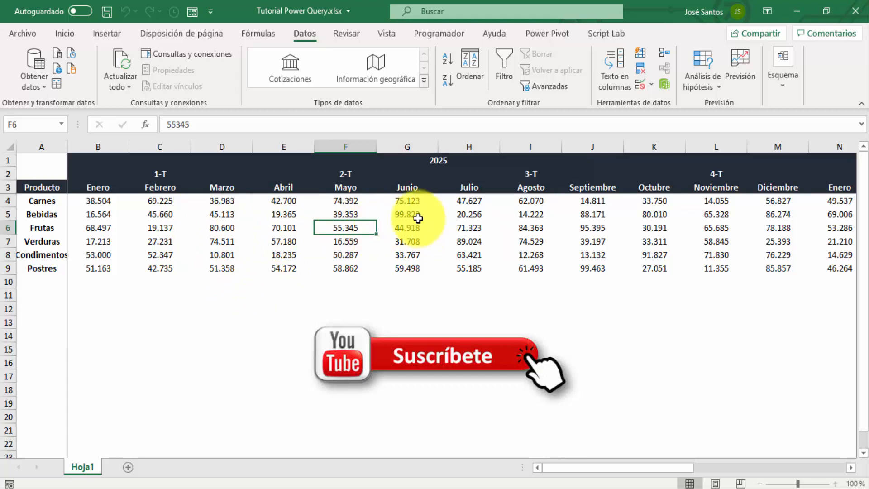
left_click(329, 162)
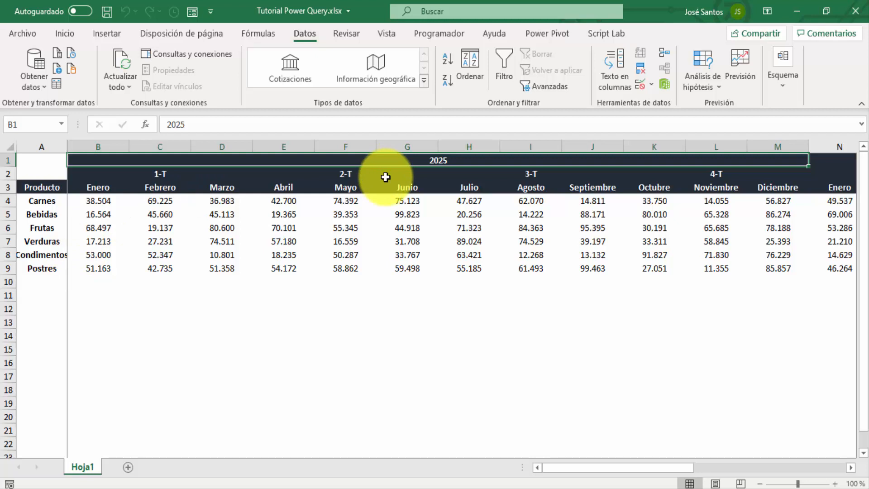
left_click(414, 226)
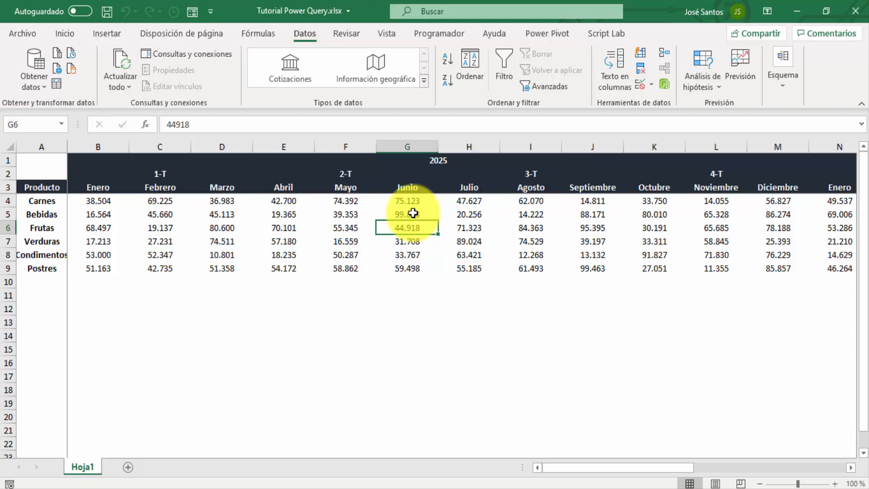
left_click(409, 211)
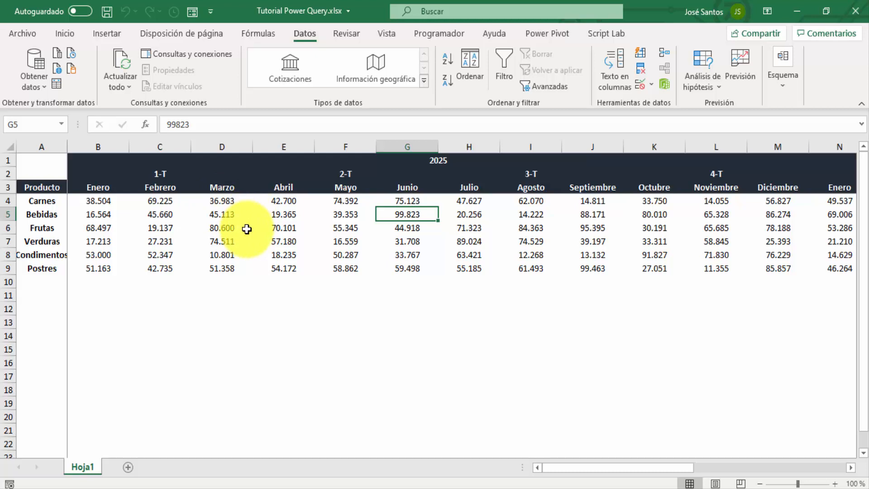
left_click(300, 223)
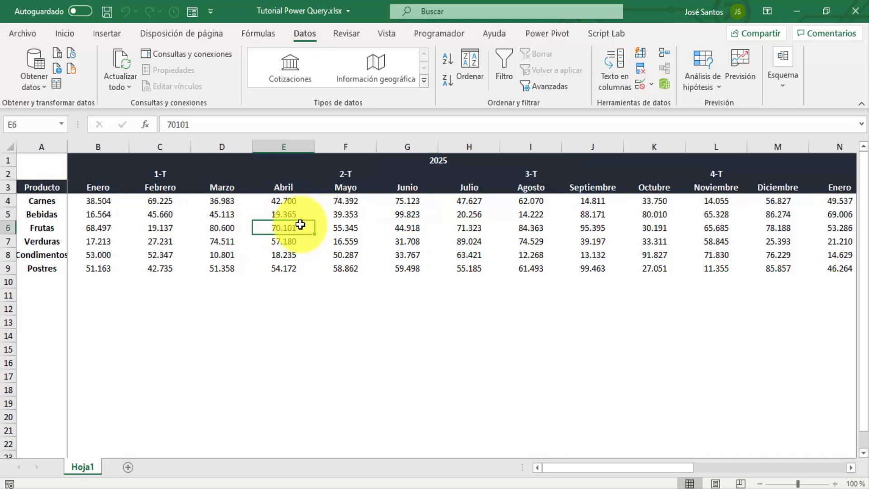
left_click(358, 222)
left_click(401, 224)
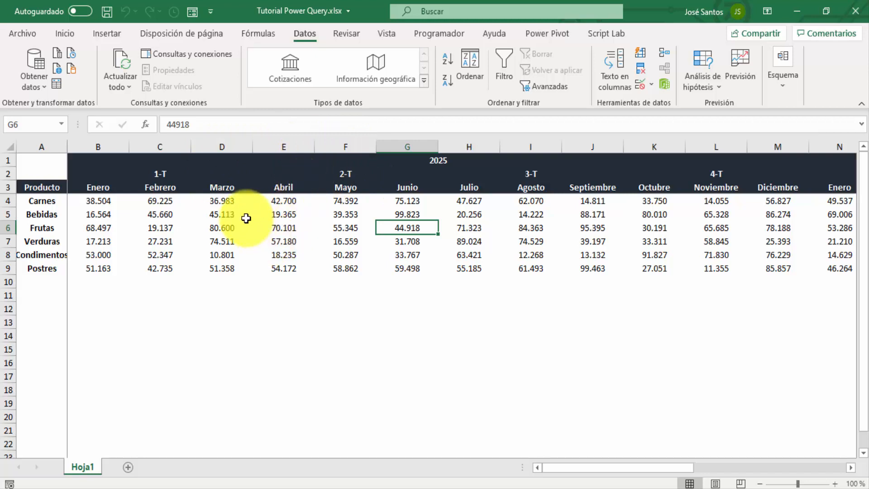
left_click(288, 210)
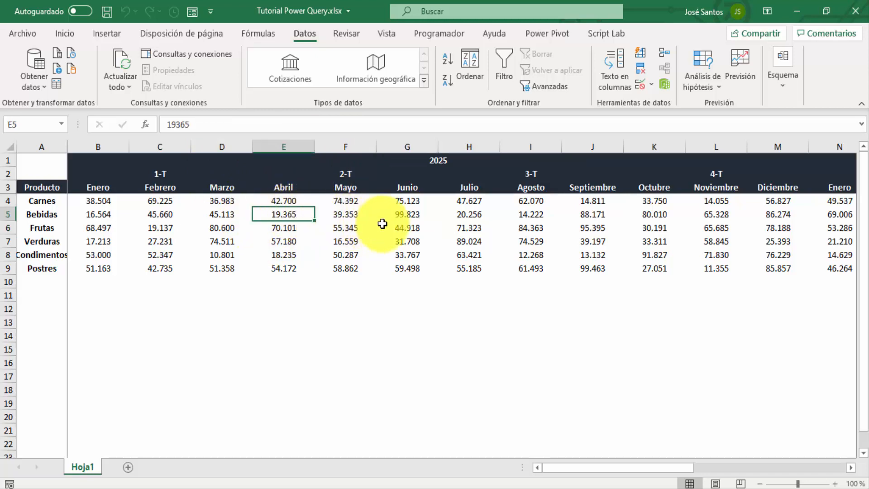
left_click(286, 241)
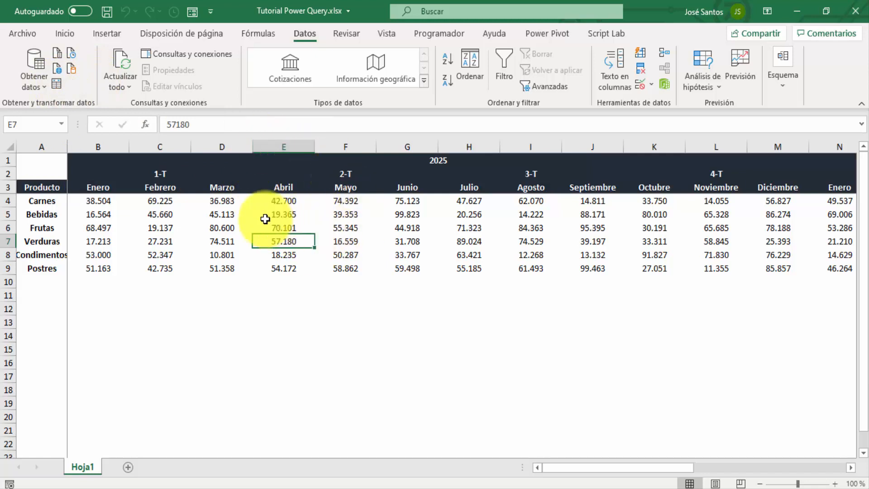
Import sheet Hoja1 from the workbook Tutorial Power Query.xlsx and open it in the Power Query Editor for transforming.
left_click(32, 81)
mouse_move(108, 107)
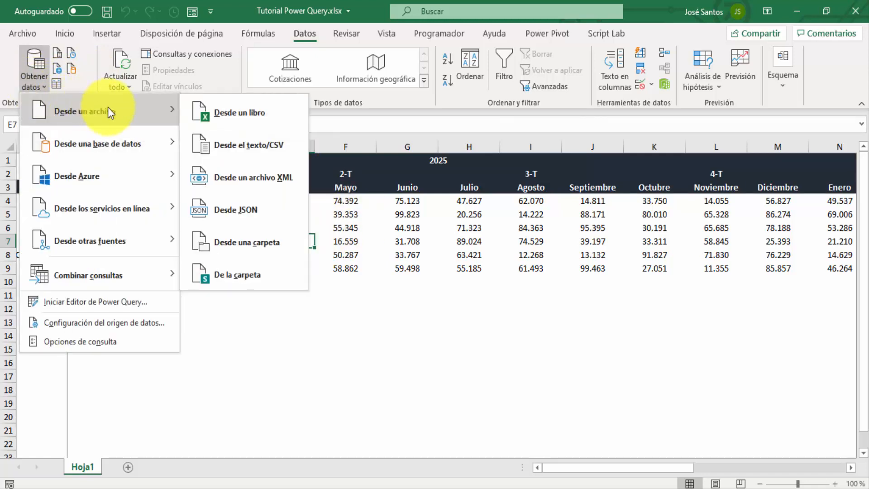
left_click(239, 108)
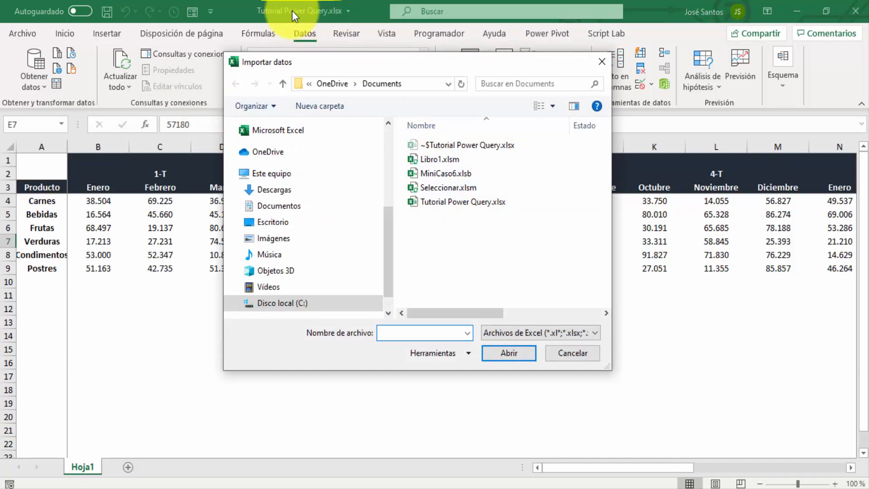
double_click(481, 203)
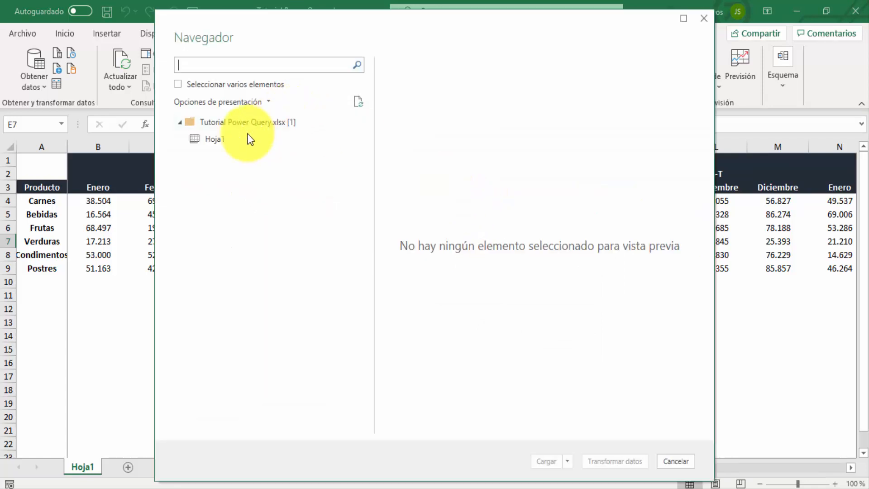
left_click(209, 142)
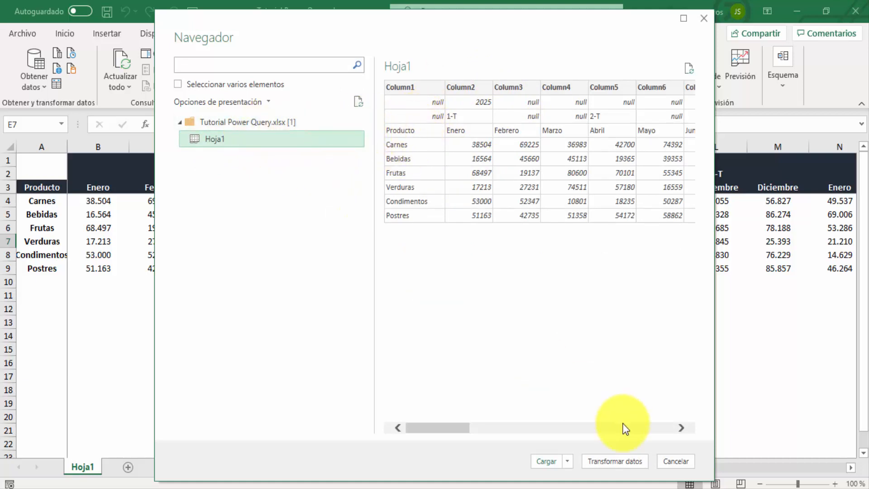
left_click(627, 460)
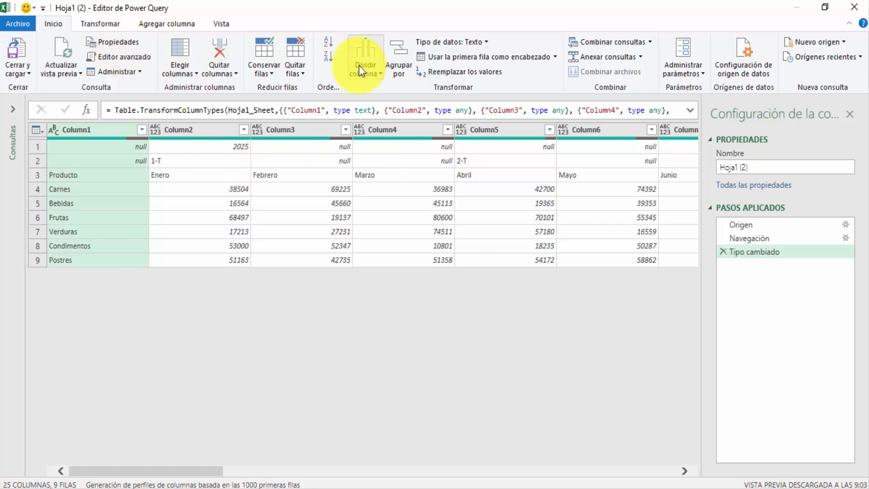
Transpose the Hoja1 query table and promote its first row to column headers.
left_click(109, 25)
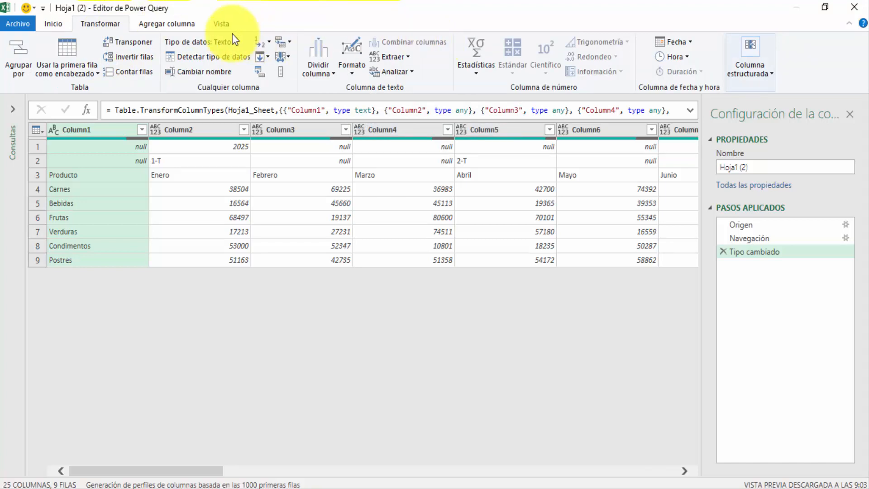
left_click(138, 41)
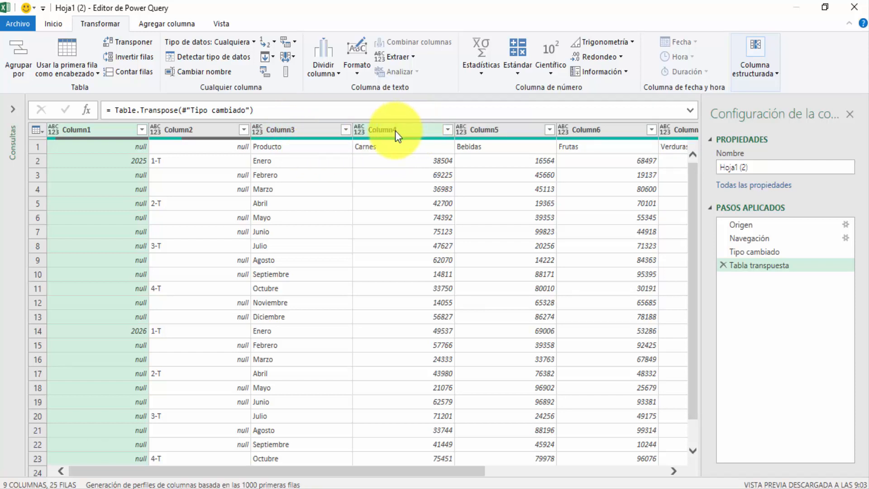
left_click(62, 24)
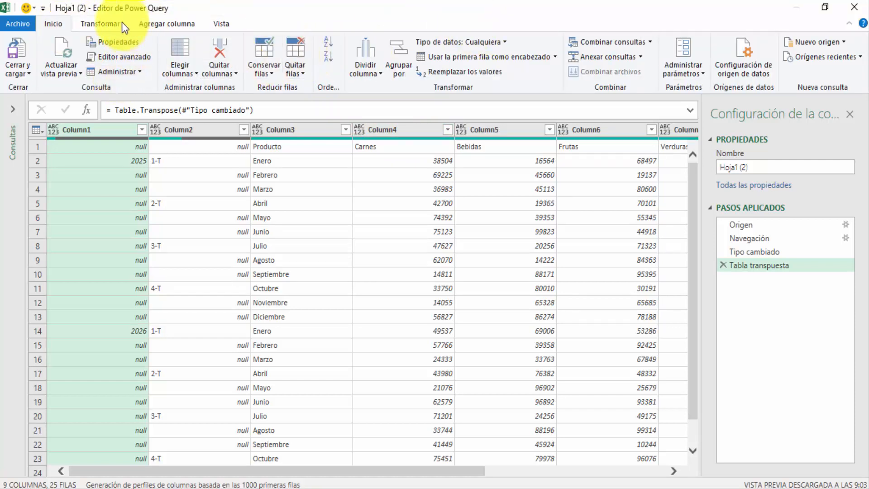
left_click(98, 28)
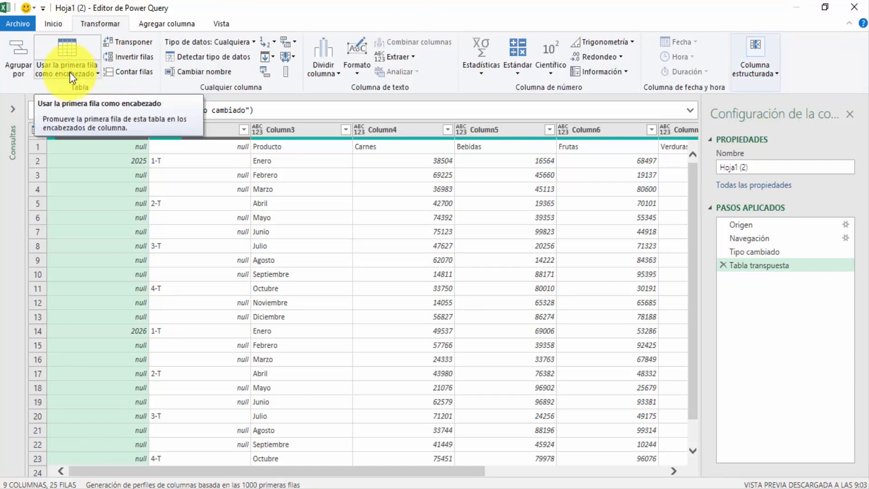
left_click(86, 73)
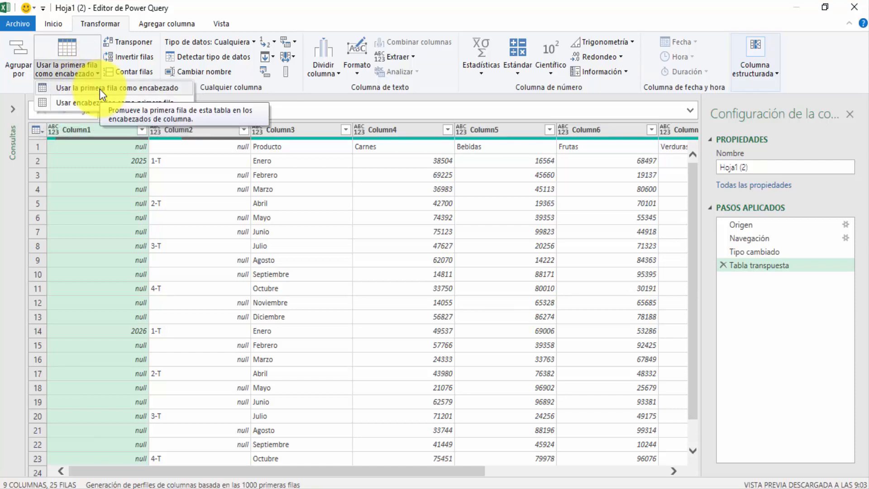
left_click(99, 88)
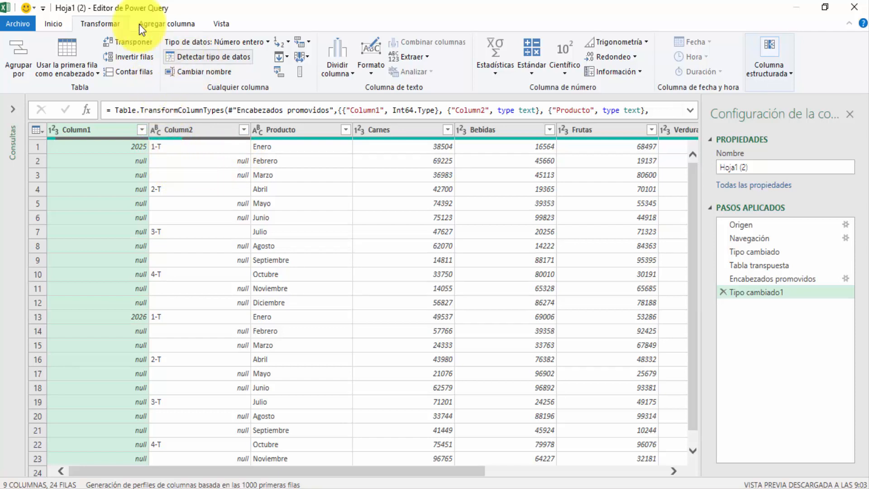
Fill the null cells downward in Column1 (years) and Column2 (quarters).
left_click(288, 58)
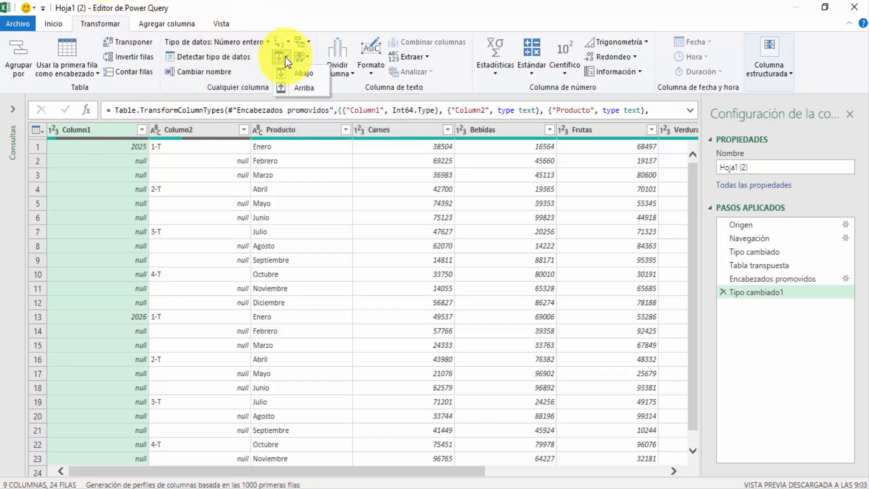
left_click(308, 75)
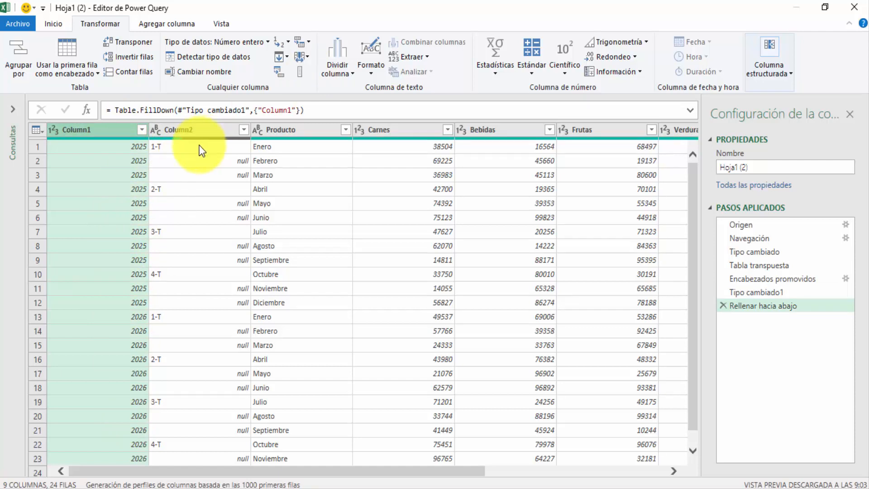
left_click(192, 129)
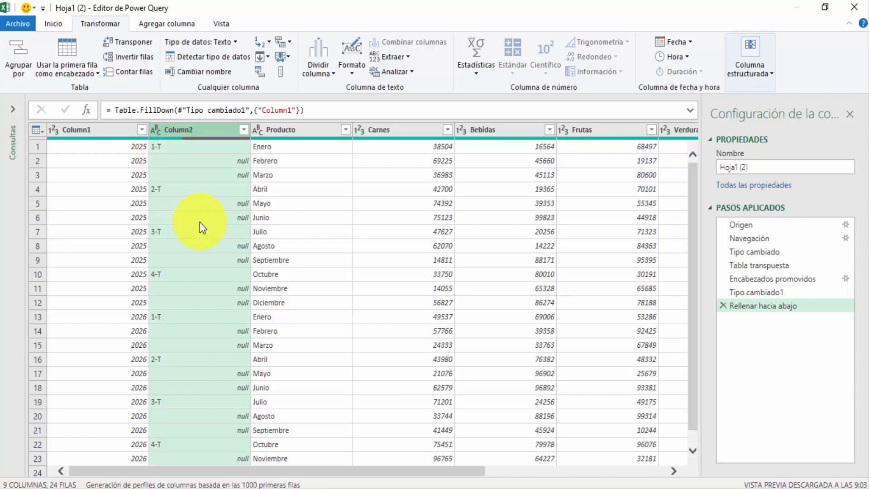
left_click(269, 55)
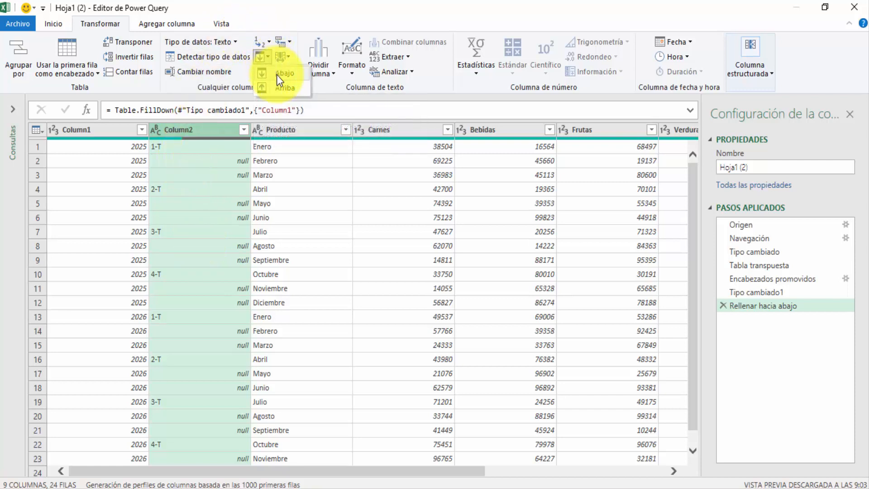
left_click(277, 75)
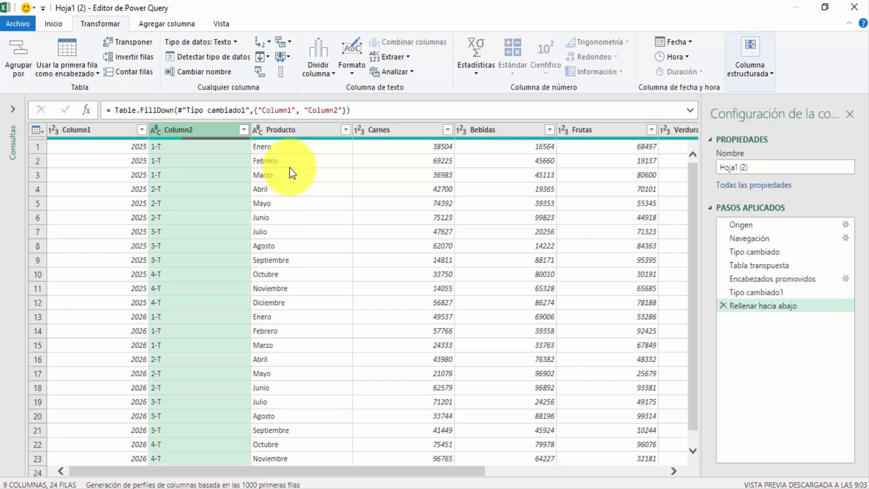
Rename the year column, Column1, as Año.
left_click(104, 132)
double_click(103, 132)
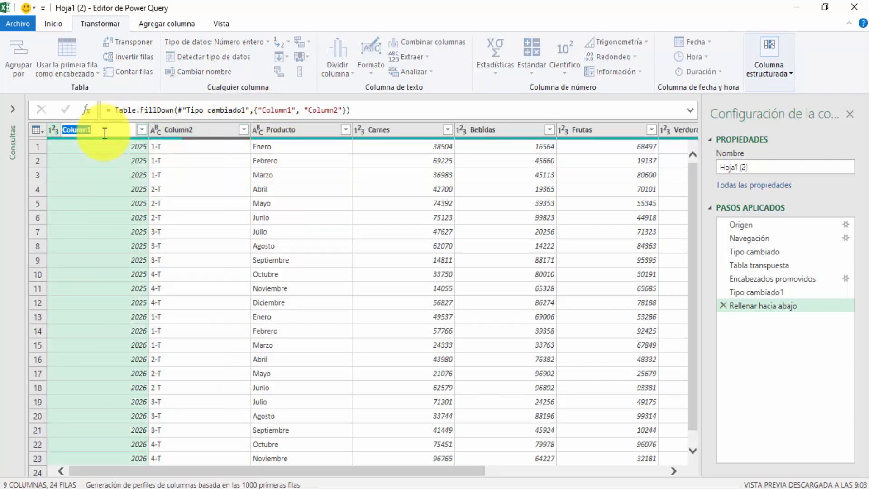
type("Año")
key("Return")
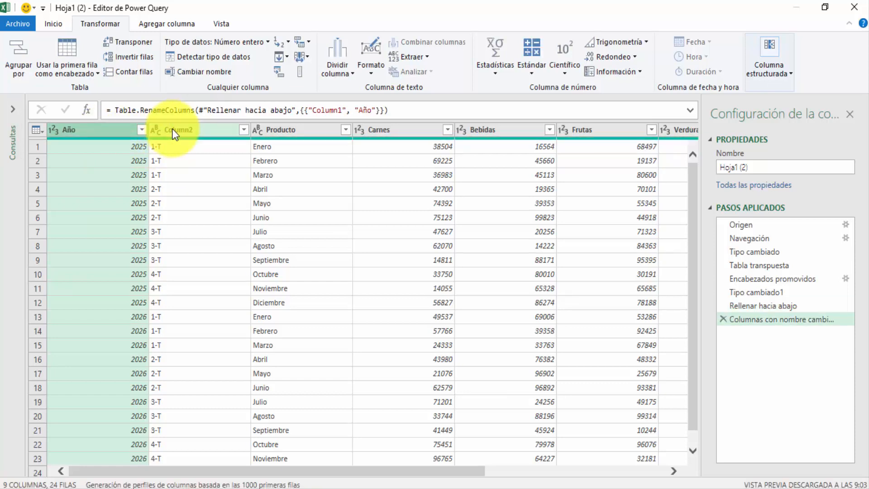
Rename the quarter column, Column2, as Trimestre.
left_click(172, 130)
double_click(173, 130)
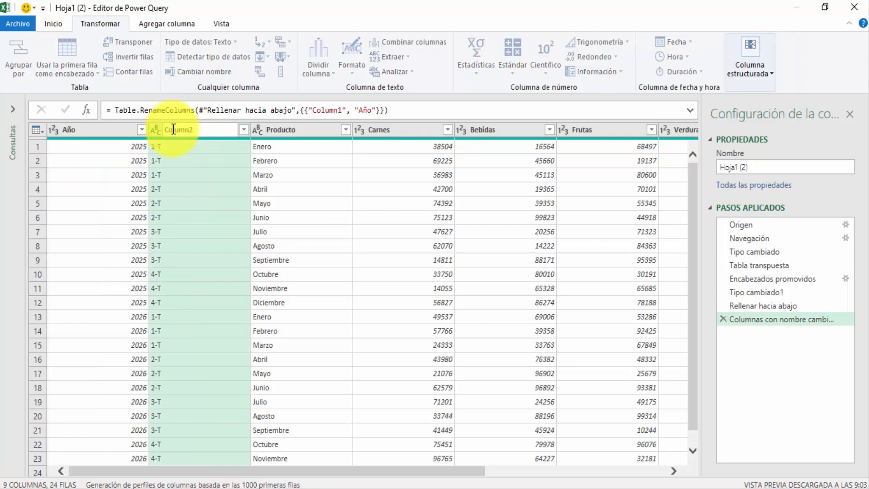
key("BackSpace")
key("BackSpace")
key("BackSpace")
key("BackSpace")
key("BackSpace")
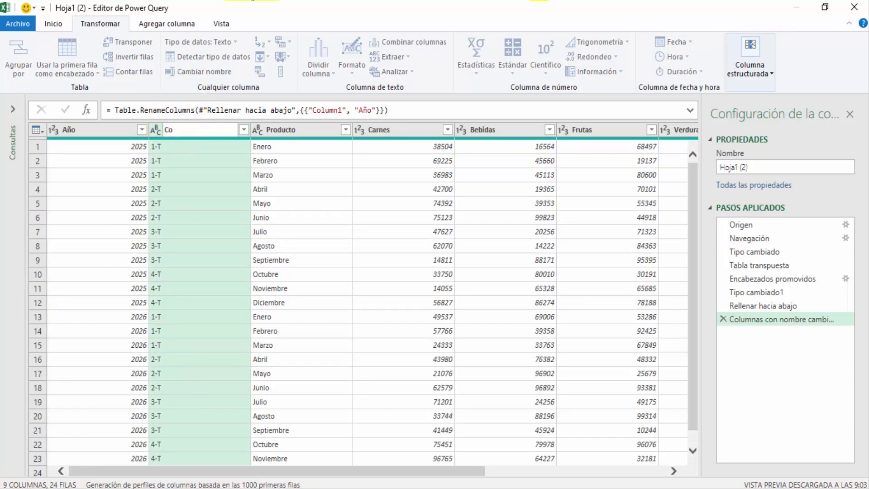
key("BackSpace")
key("BackSpace")
type("Trimestre")
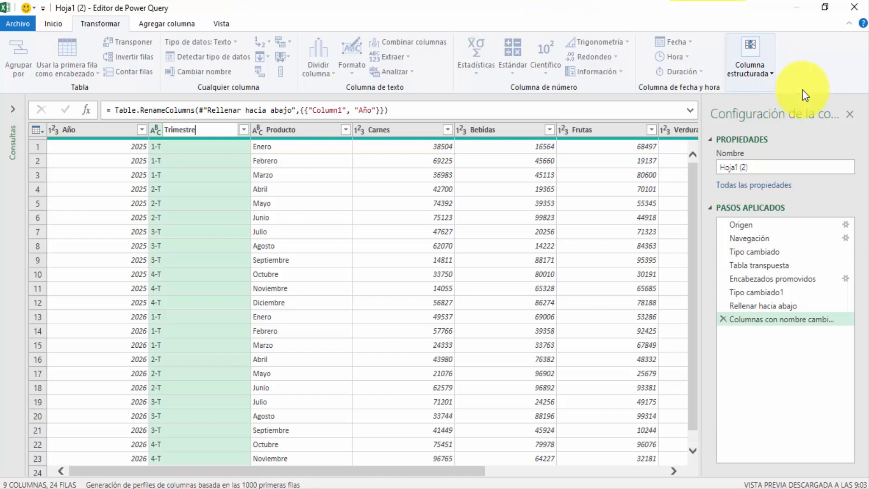
left_click(287, 129)
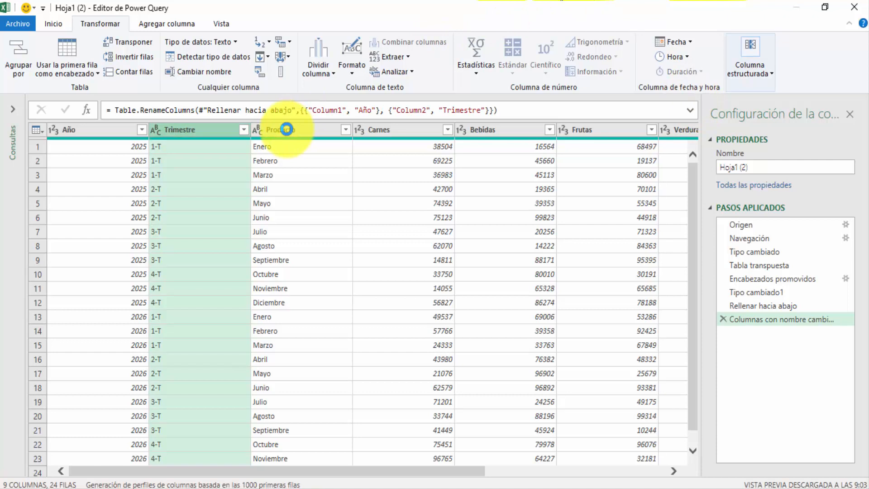
Rename the month column, currently headed Producto, as Mes.
double_click(289, 129)
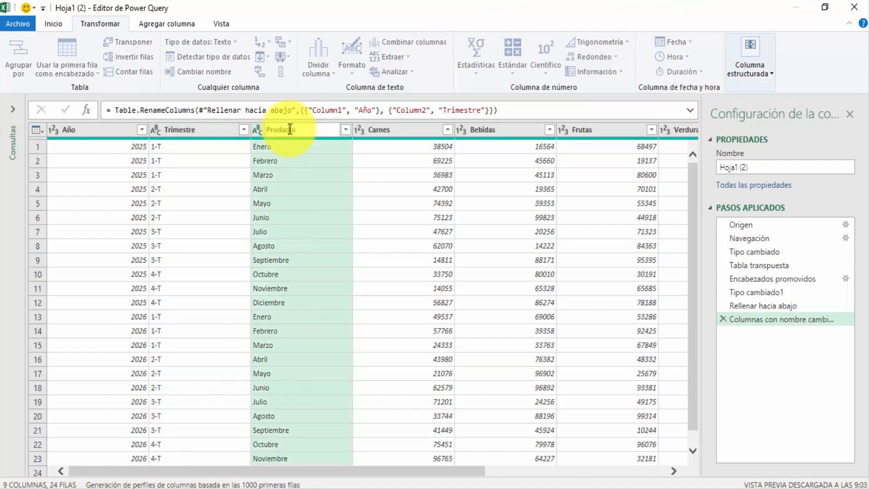
double_click(290, 130)
type("Mes")
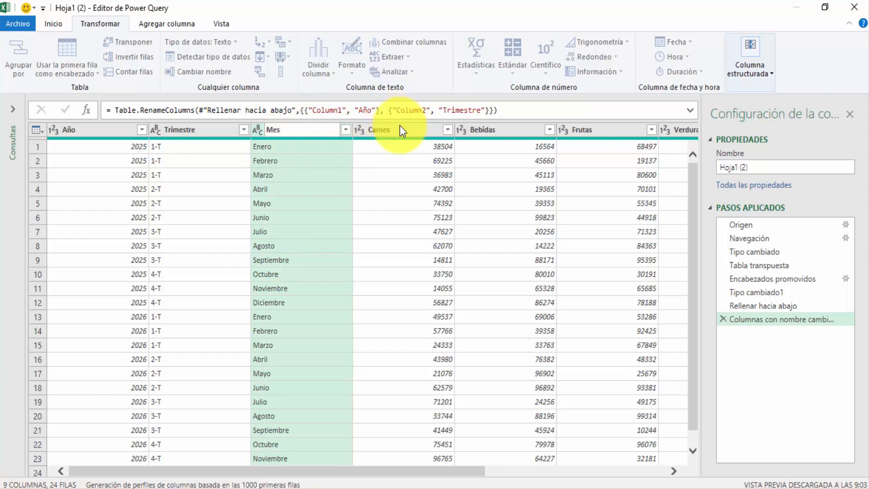
key("Return")
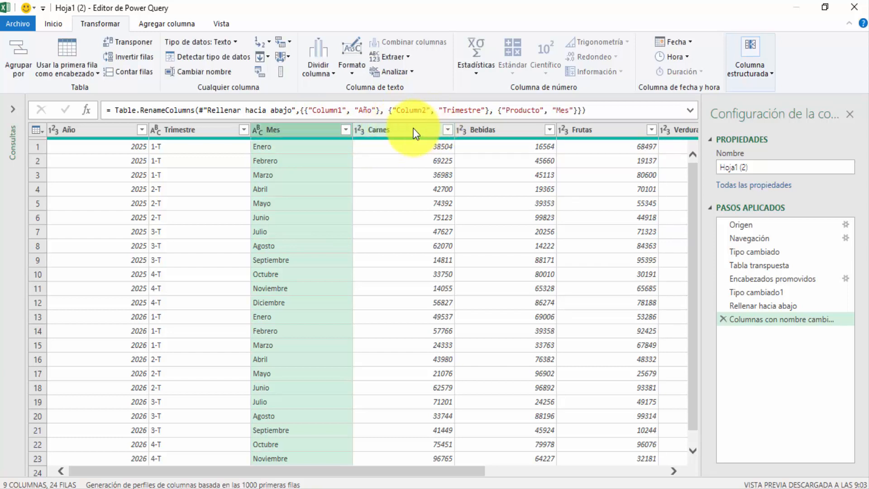
Unpivot the six product columns from Carnes through Postres.
left_click(412, 128)
key("shift+Right")
key("shift+Right")
key("shift+Right")
key("shift+Right")
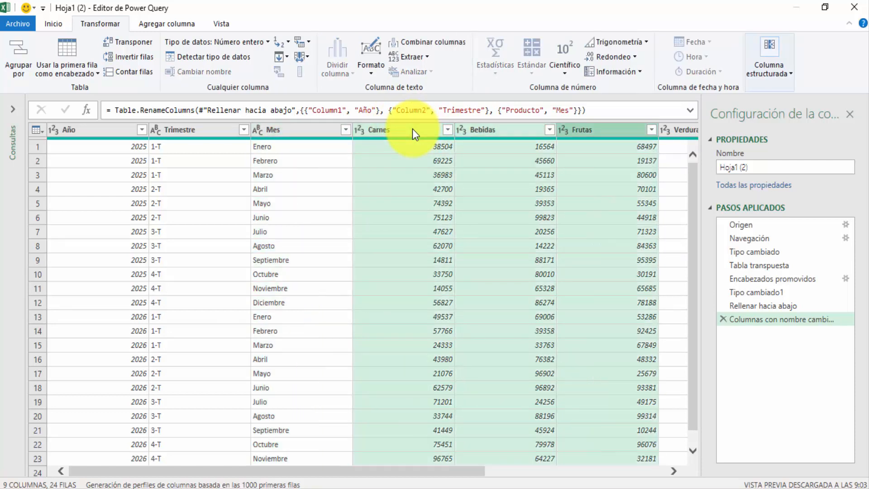
key("shift+Right")
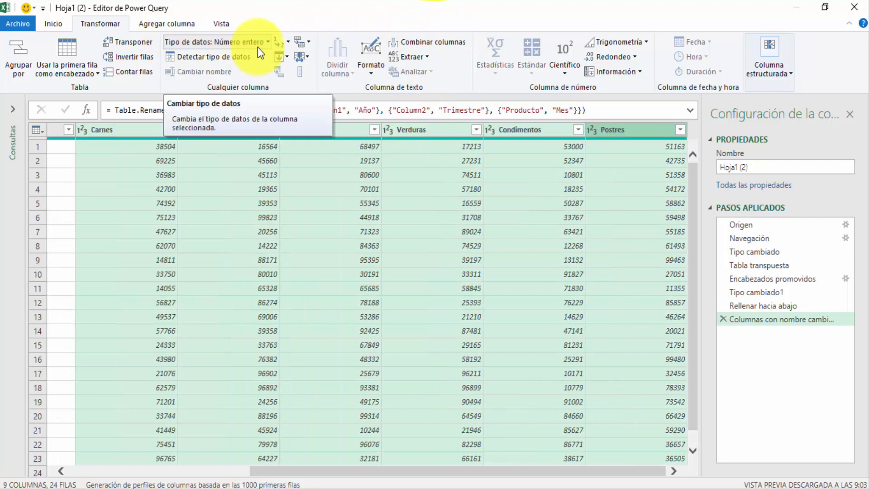
left_click(310, 45)
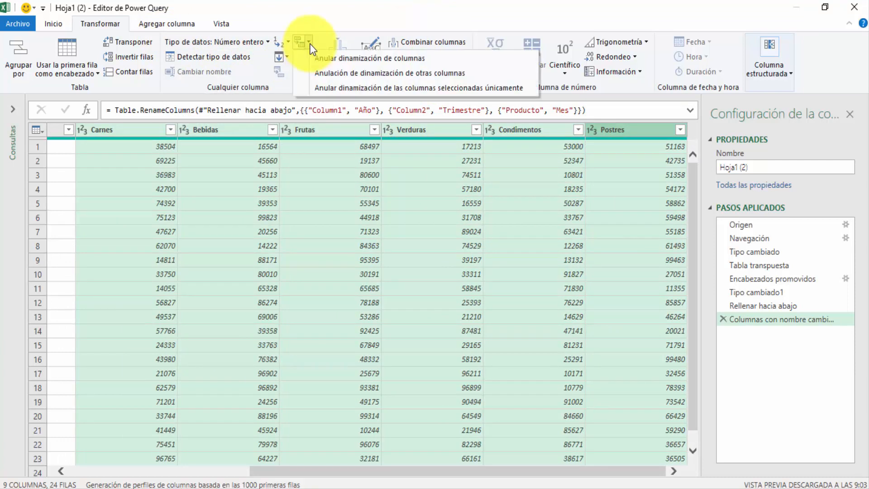
left_click(342, 61)
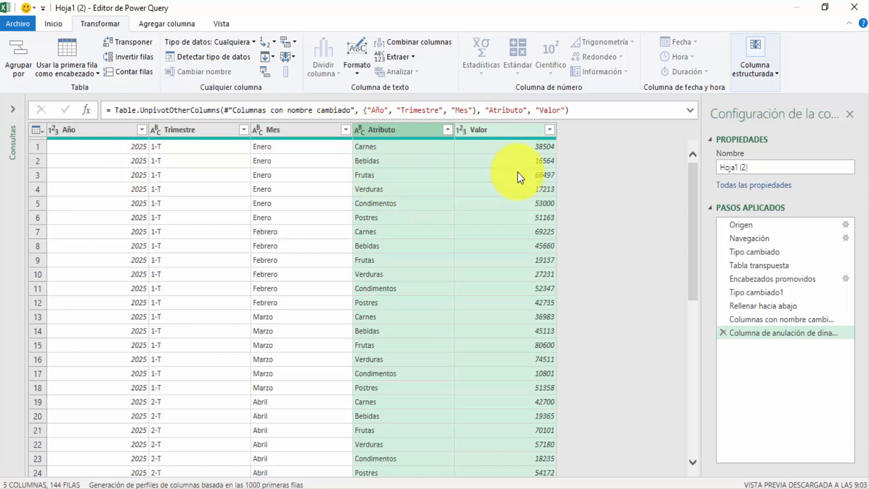
Rename the unpivoted Atributo column as Producto and the Valor column as Ventas.
double_click(385, 131)
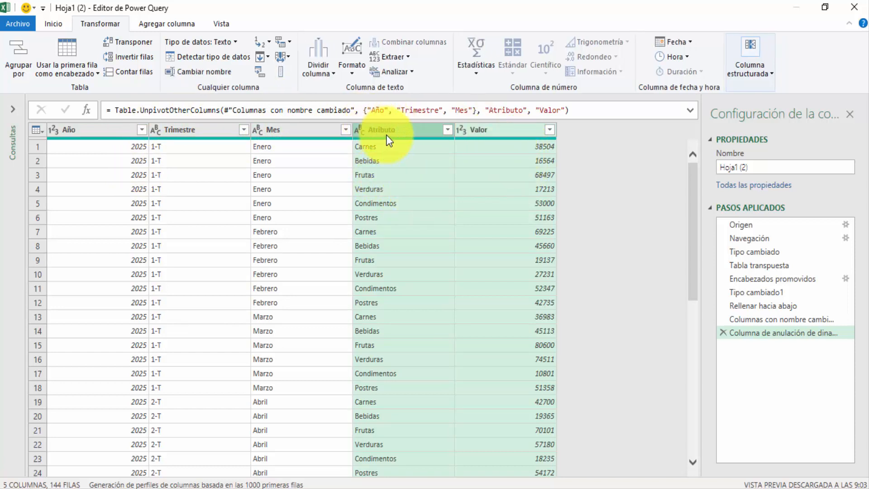
type("Producto")
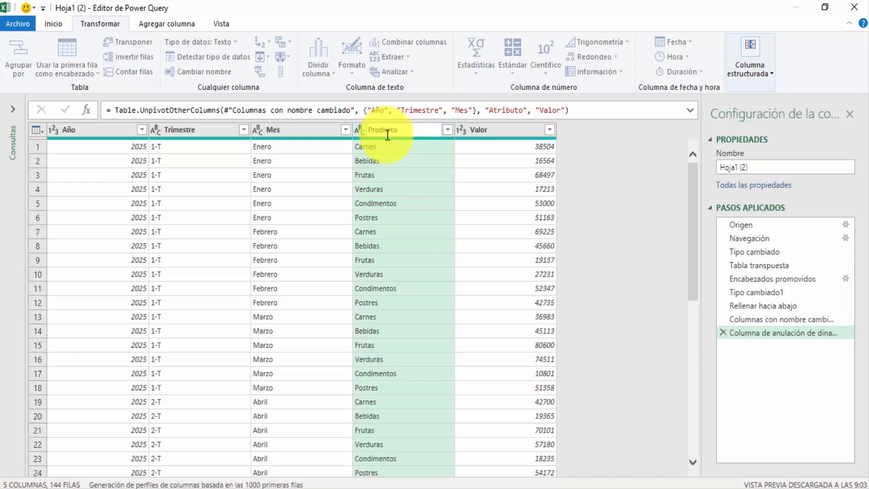
key("Return")
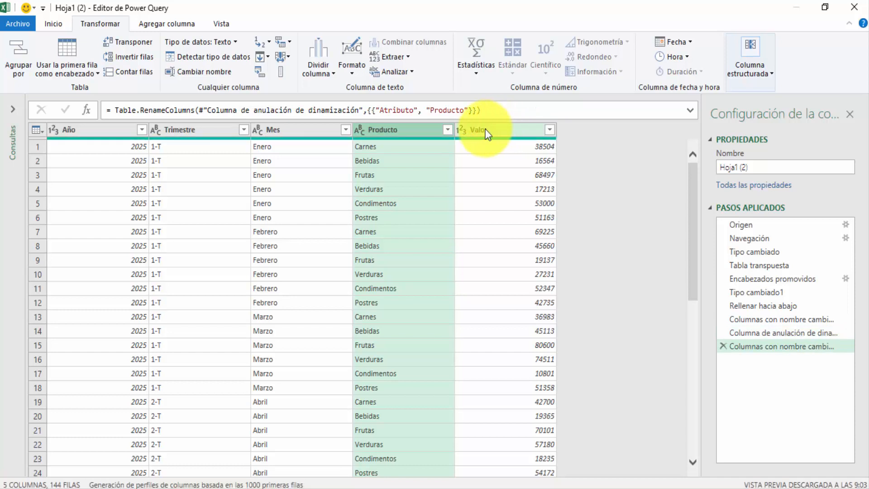
double_click(485, 132)
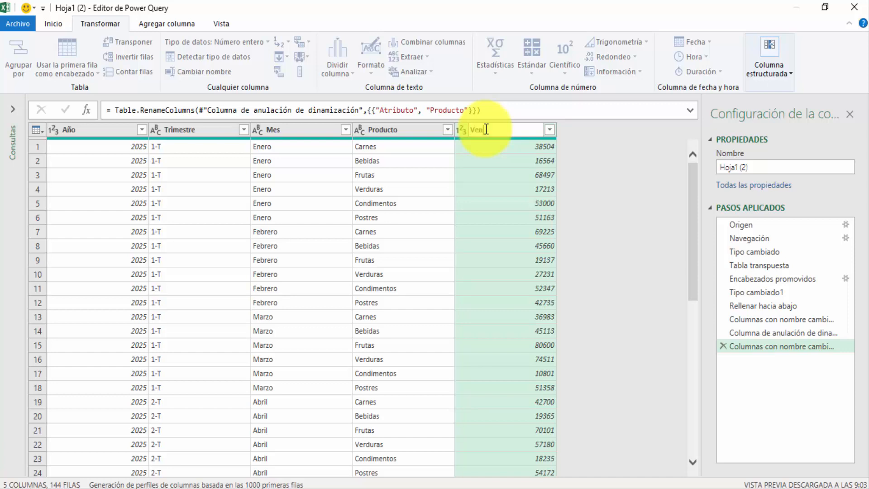
key("Return")
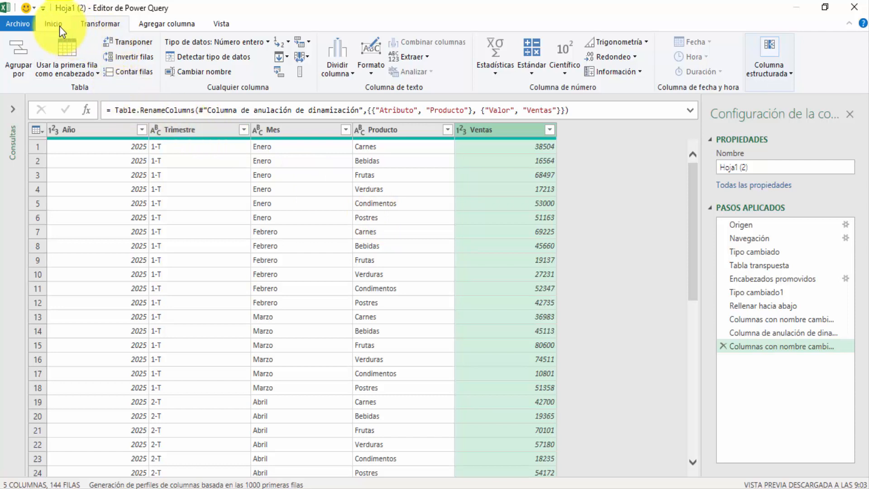
Close the query editor and load the query Hoja1 (2) as a table on a new worksheet.
left_click(17, 23)
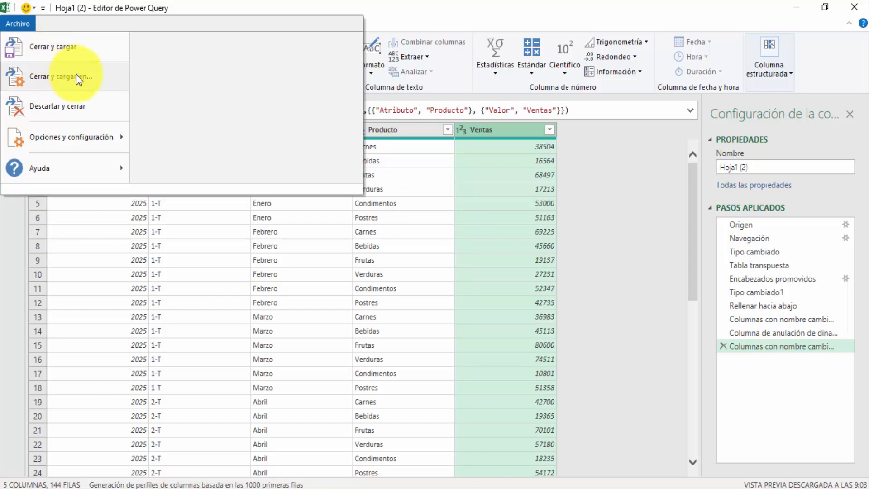
left_click(76, 75)
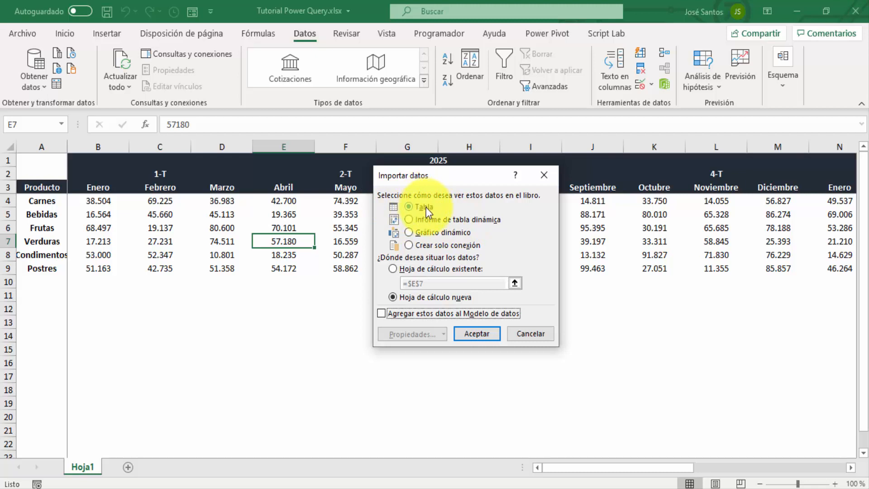
left_click(474, 330)
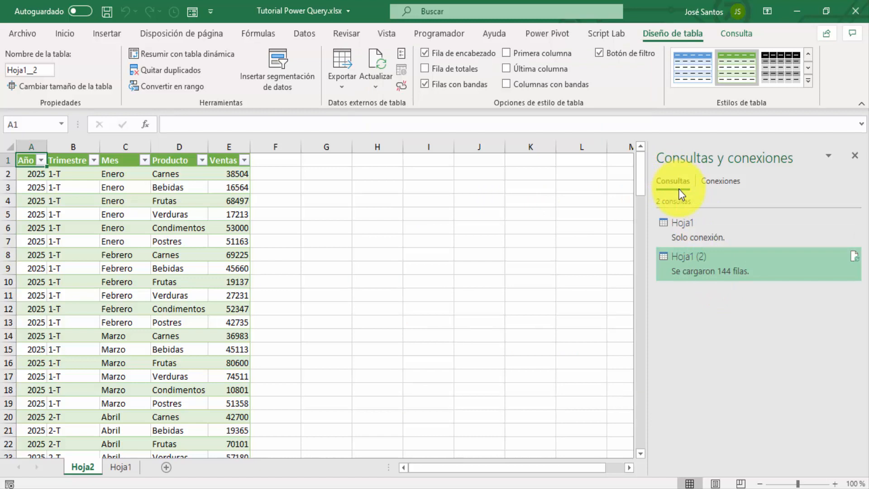
Delete the connection-only query Hoja1 from the workbook's queries.
mouse_move(685, 224)
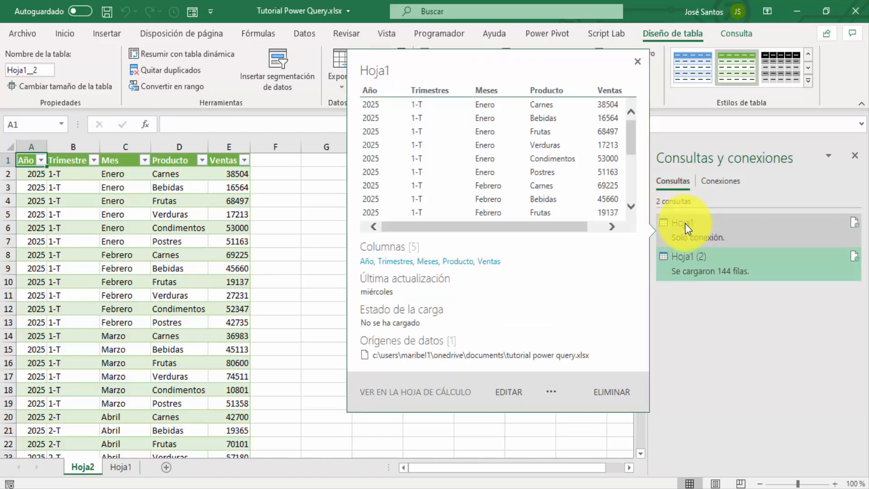
left_click(691, 226)
right_click(690, 226)
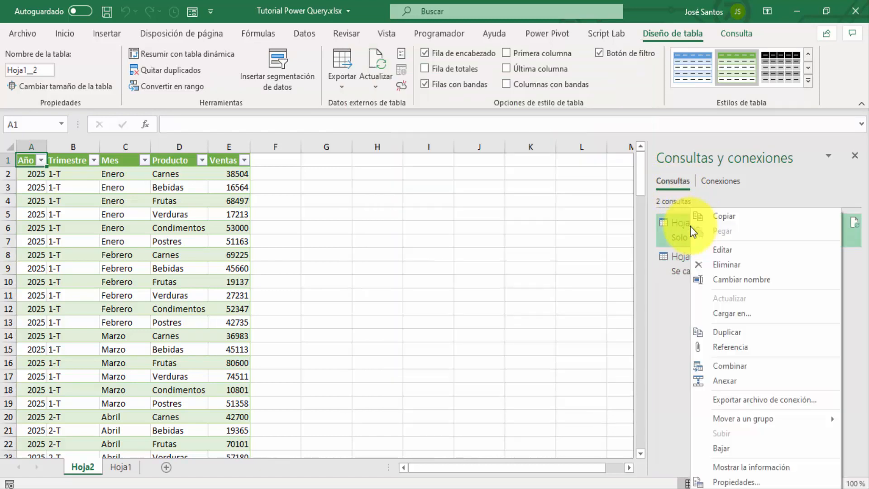
left_click(730, 267)
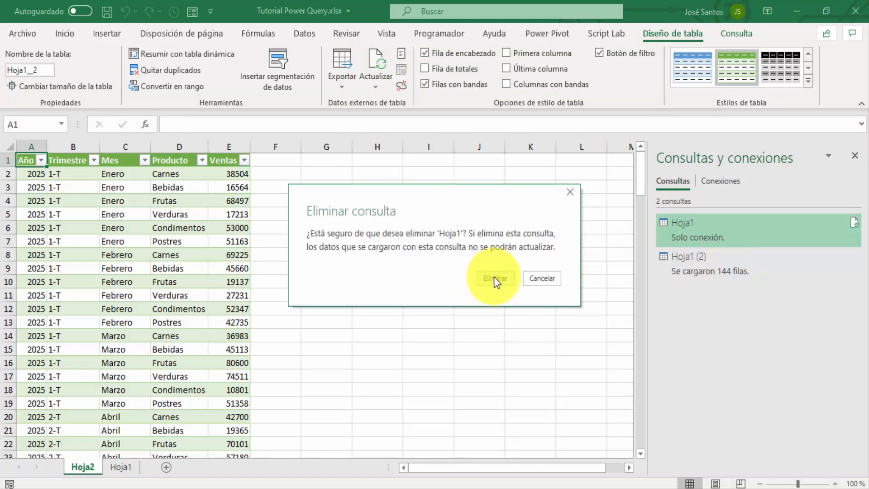
left_click(494, 278)
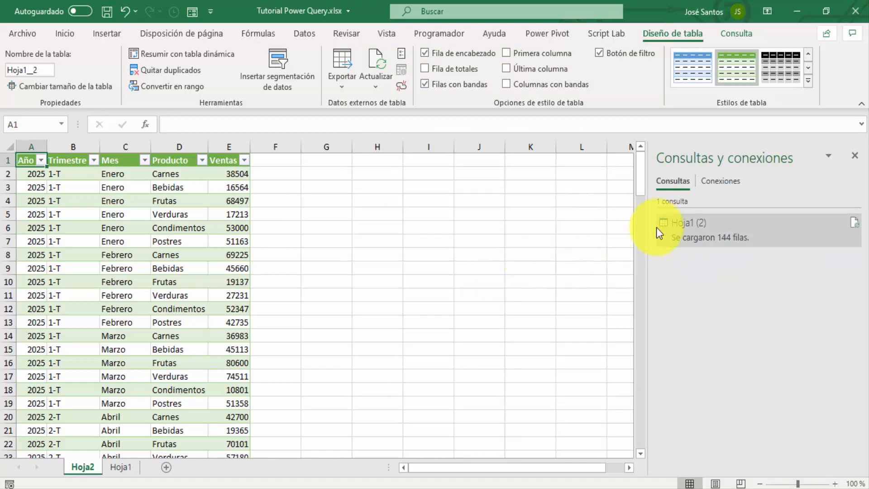
Center all cells of the loaded table on Hoja2 horizontally, including its headers, and return to cell A1.
mouse_move(710, 232)
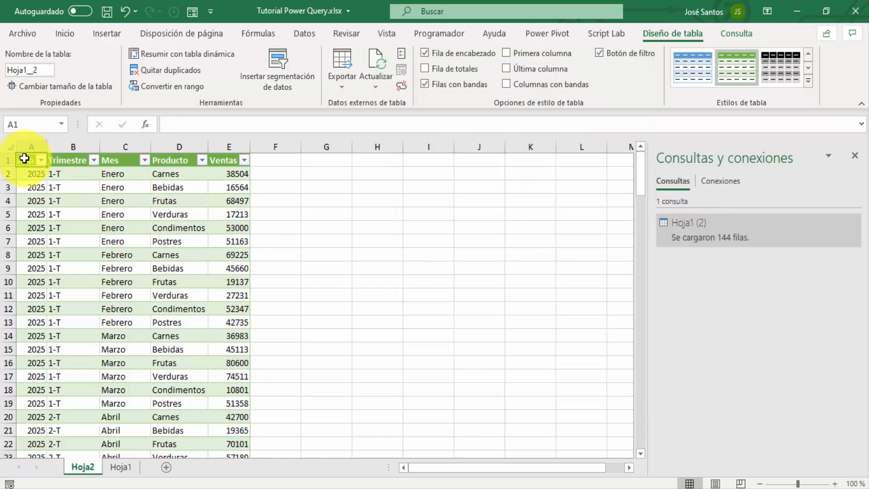
key("ctrl+shift+Right")
key("ctrl+shift+Down")
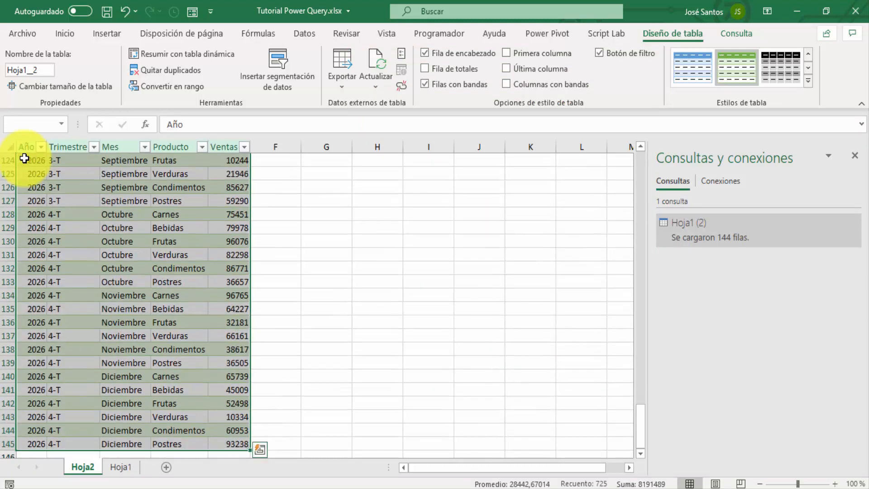
left_click(71, 36)
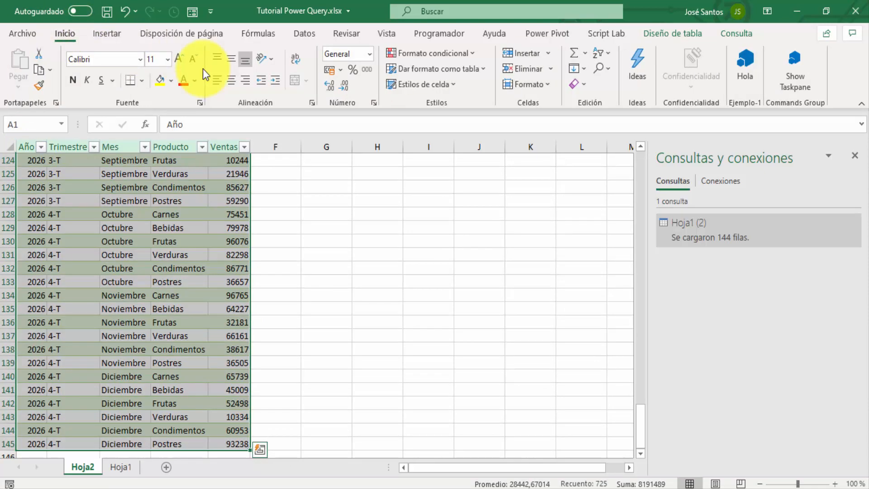
left_click(232, 80)
key("ctrl+BackSpace")
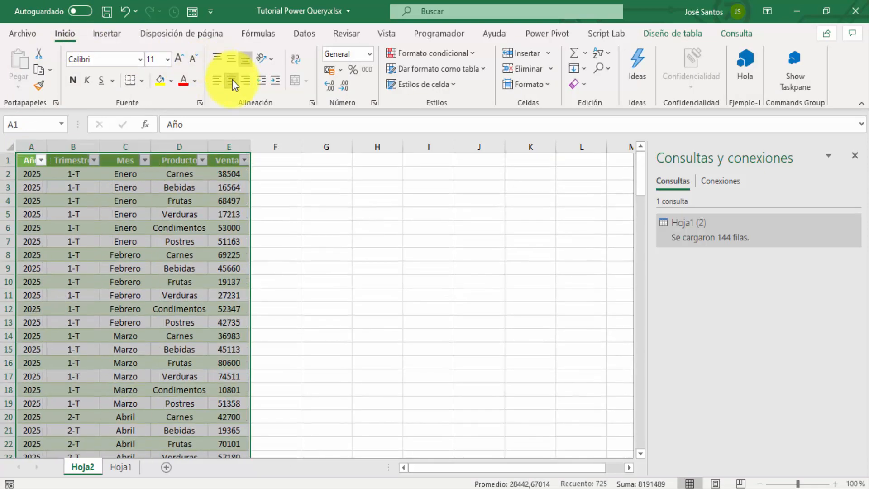
key("Down")
key("Down")
key("Up")
key("Up")
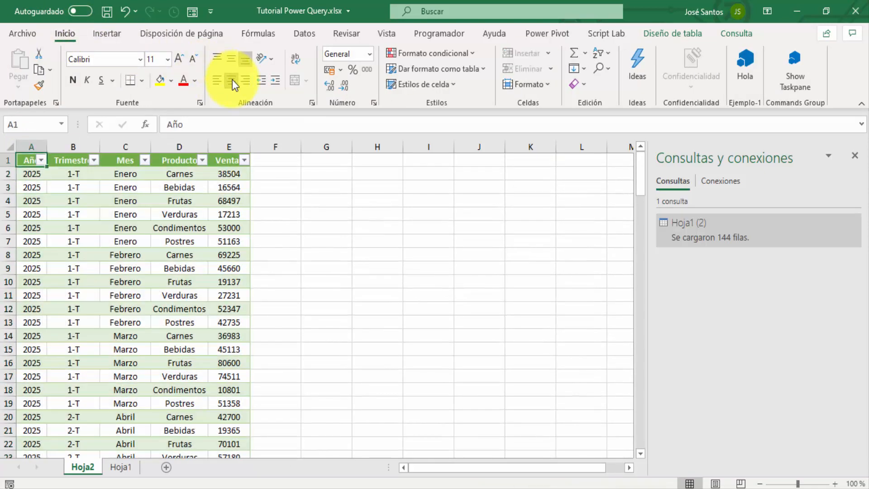
Select the whole loaded table, A1:E145 on Hoja2, and start creating a pivot table from it.
key("ctrl+shift+Right")
key("ctrl+shift+Right")
key("ctrl+shift+Down")
key("ctrl+Home")
key("shift+Right")
key("shift+Right")
key("shift+Right")
key("shift+Right")
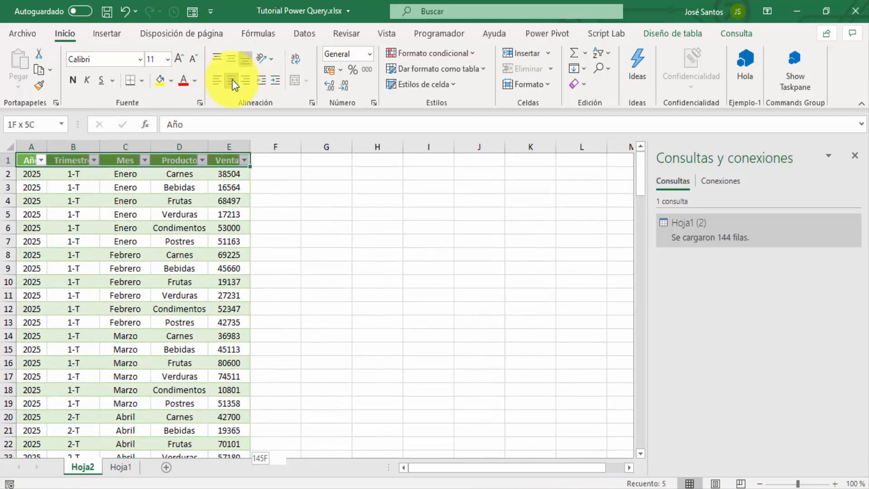
key("ctrl+shift+Down")
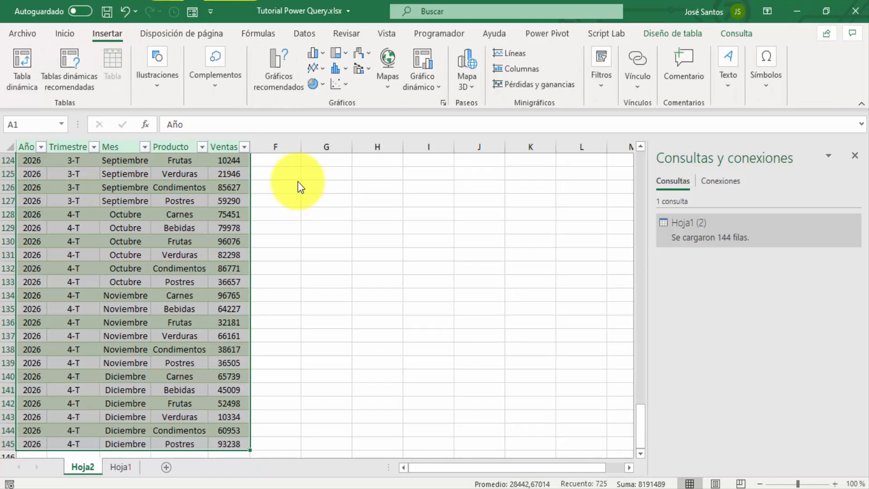
left_click(23, 78)
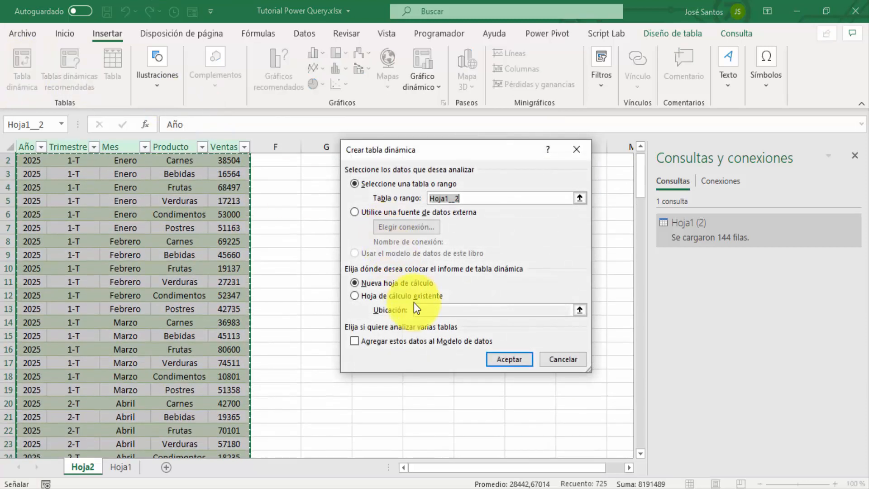
Set the pivot table's location to cell G3 of the existing worksheet Hoja2.
left_click(434, 294)
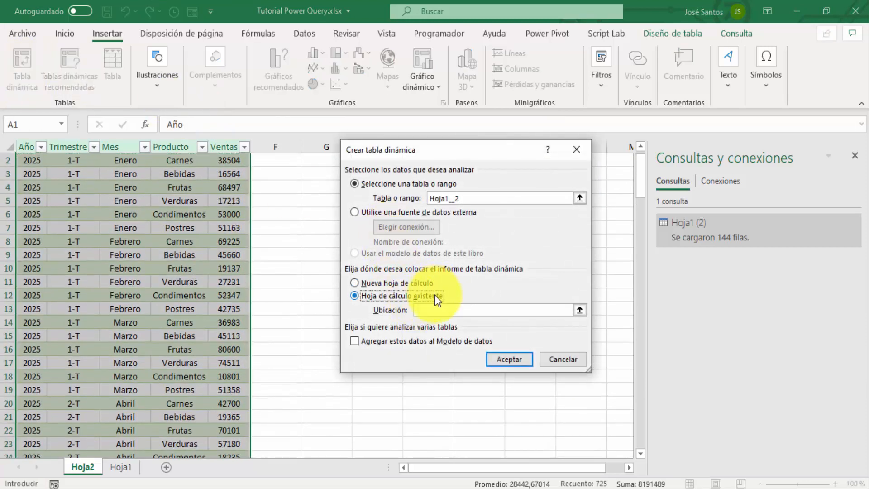
left_click(580, 310)
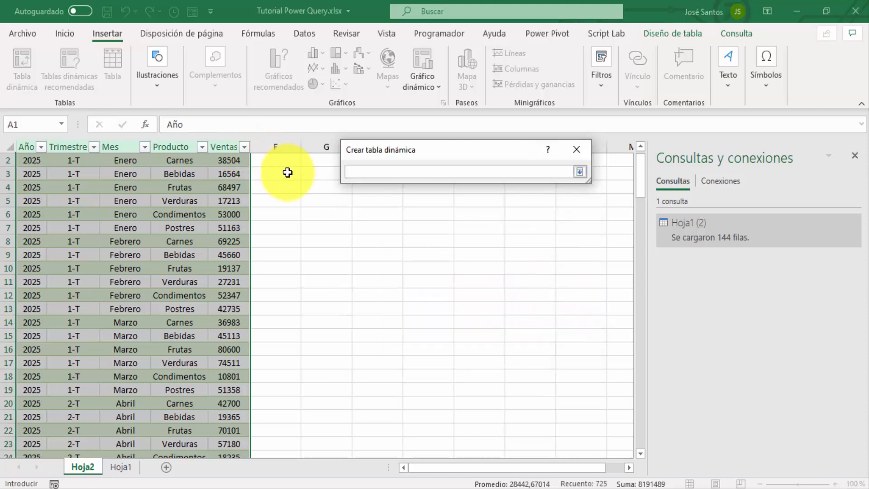
left_click(287, 172)
key("Up")
key("Up")
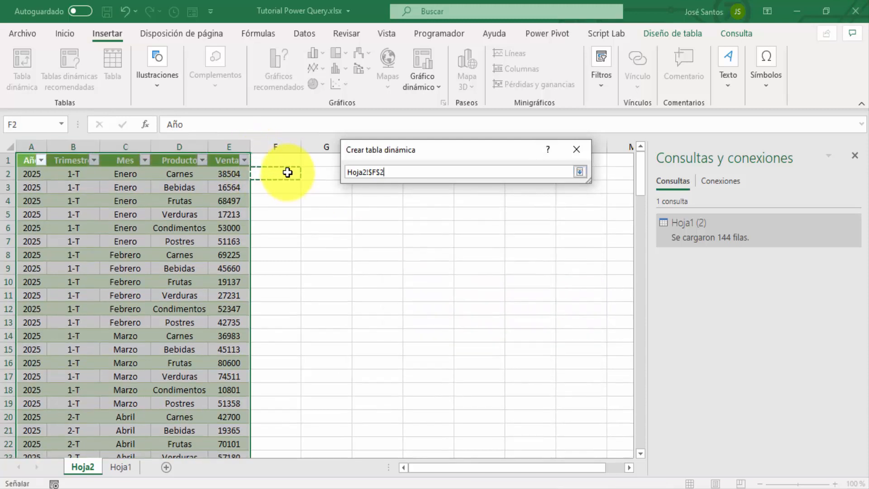
key("Right")
key("Return")
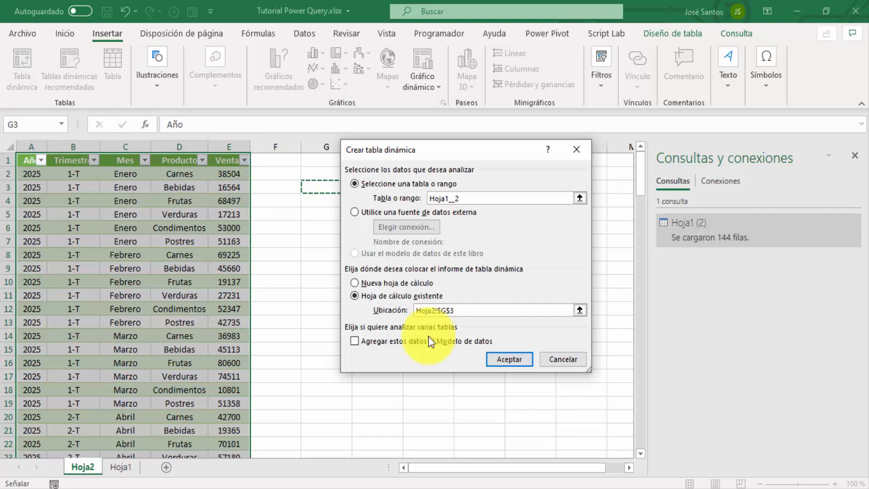
Create the pivot table at G3 on Hoja2, close the queries pane and use Producto as its row field.
left_click(509, 358)
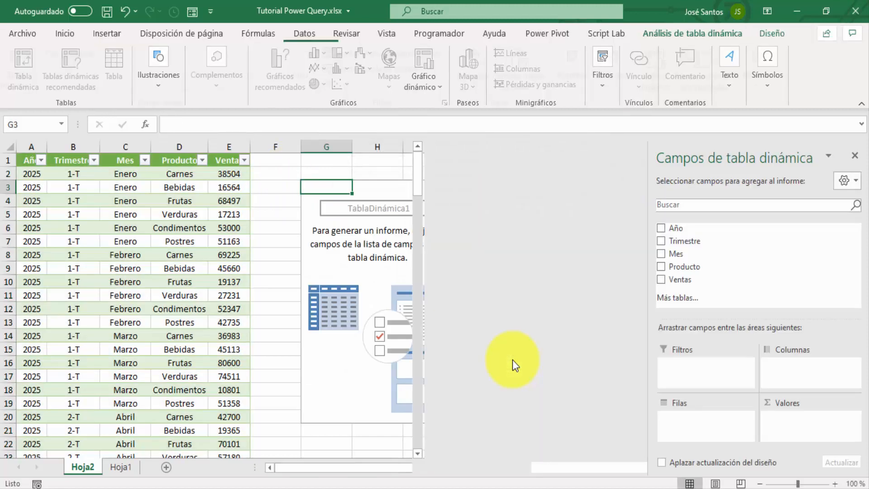
left_click(856, 157)
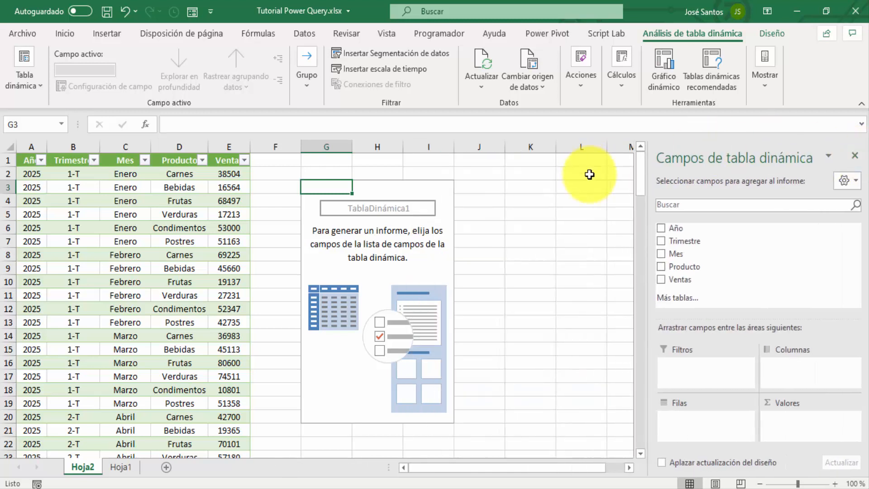
left_click_drag(709, 268, 699, 430)
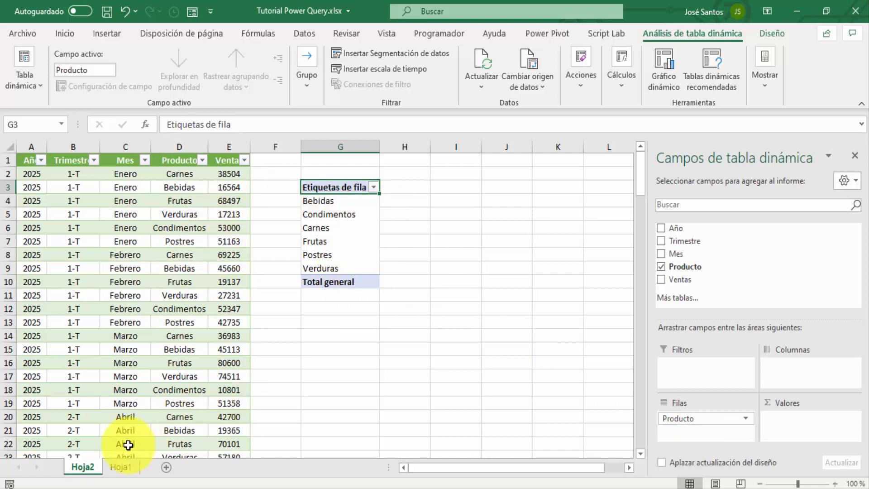
Add Ventas as summed values and Trimestre as the column field of the pivot table on Hoja2.
left_click(122, 466)
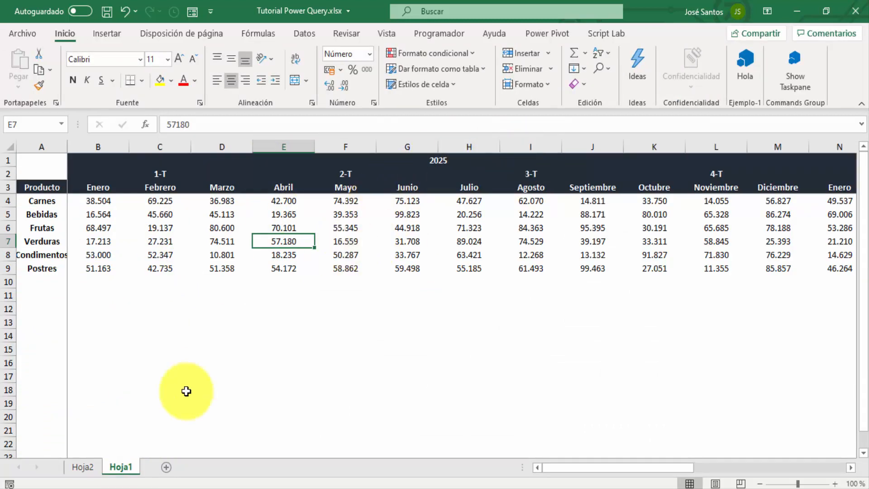
left_click(82, 465)
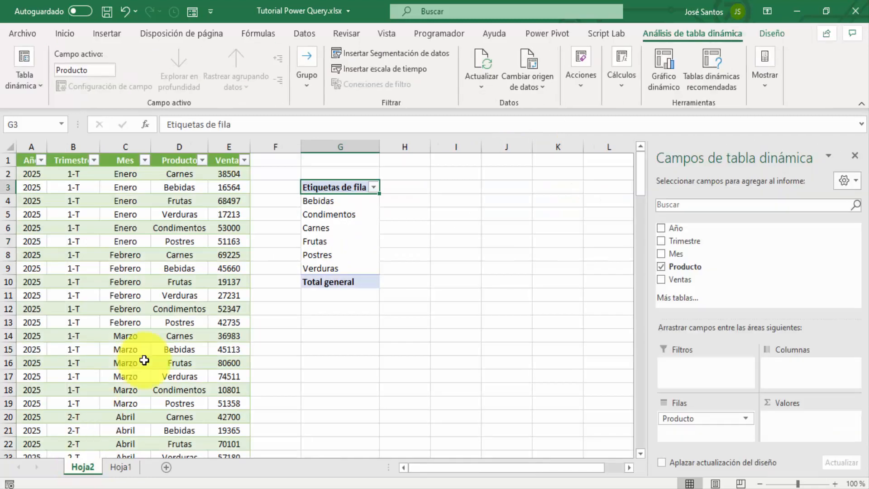
left_click_drag(681, 279, 797, 418)
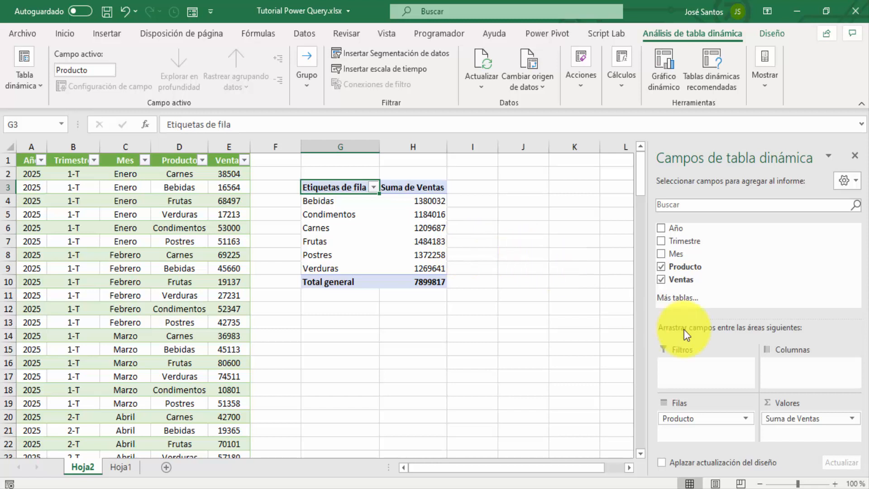
left_click_drag(692, 243, 796, 367)
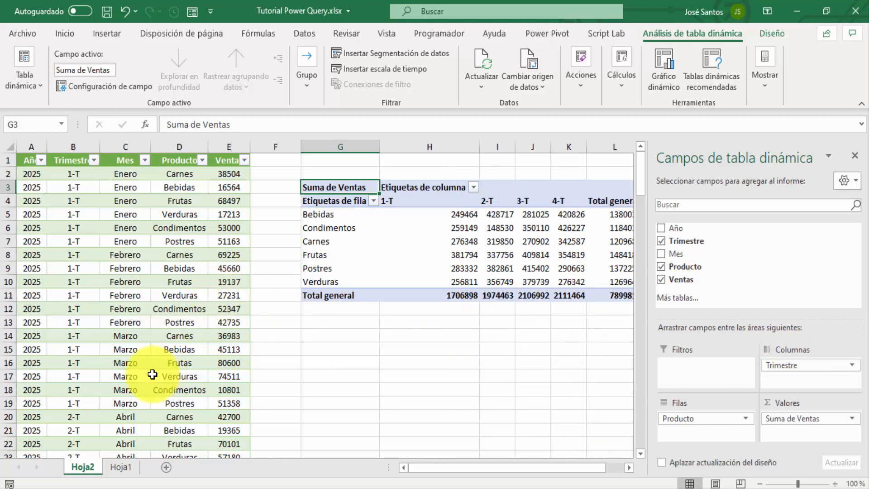
Set the January 2025 Carnes sales in cell B4 of Hoja1 to 10.000.000 and save the workbook.
left_click(121, 466)
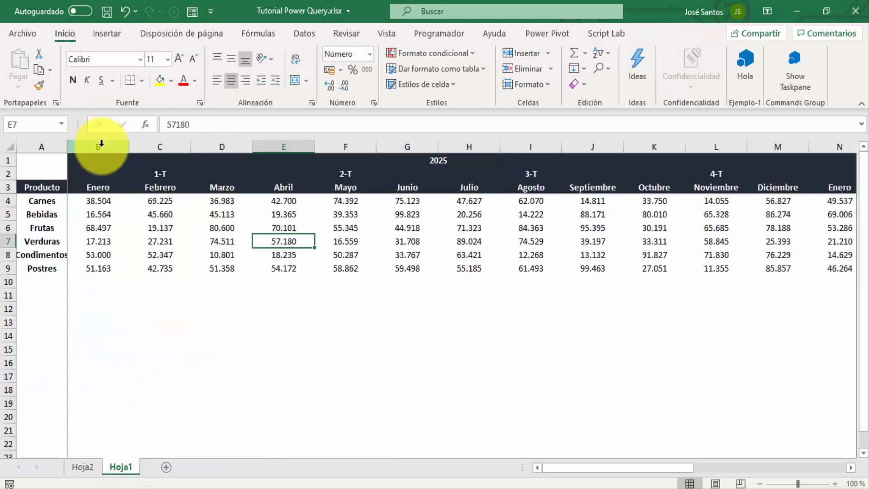
left_click(105, 202)
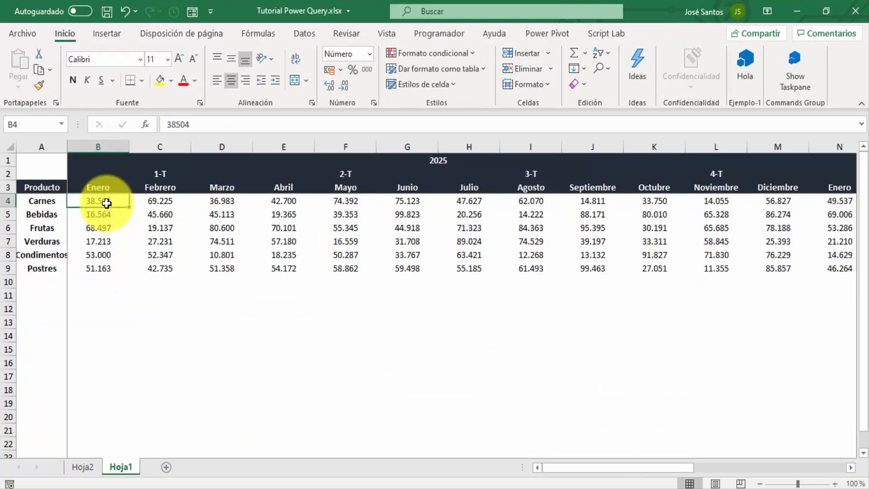
type("10.")
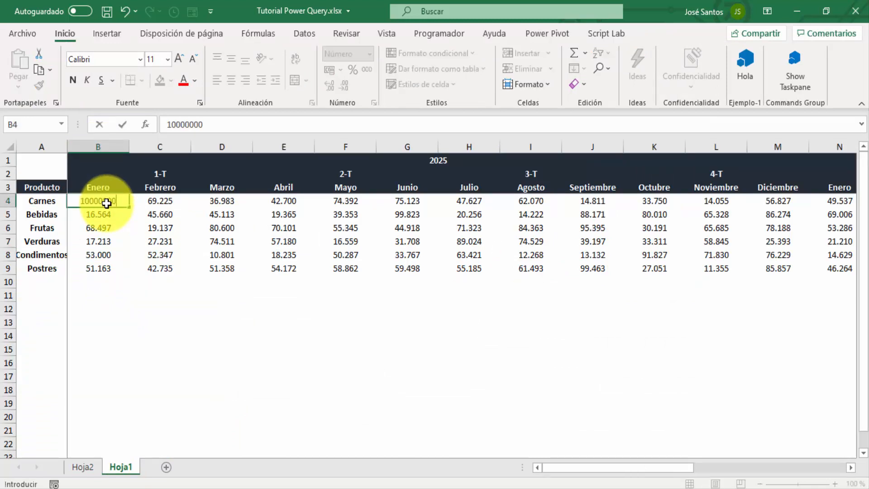
type("000.000")
key("Return")
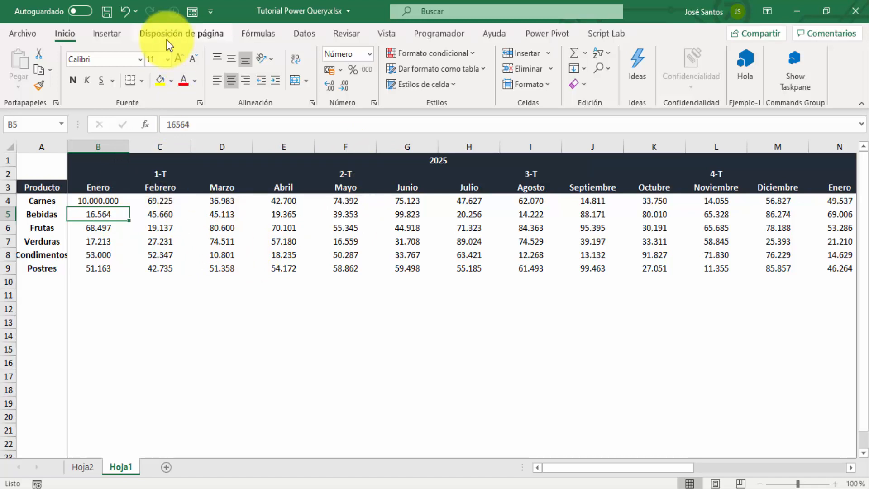
left_click(107, 11)
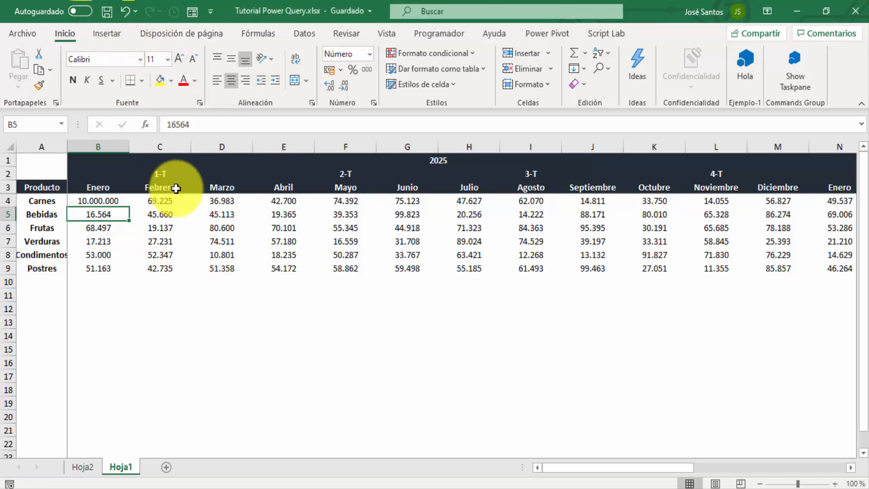
Refresh all of the workbook's queries and connections from Hoja2 to bring the changed source value into the loaded table.
left_click(84, 465)
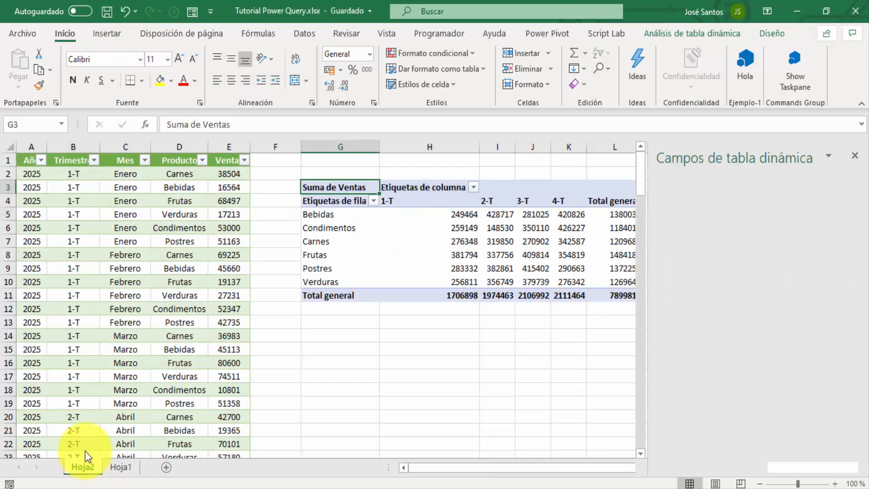
left_click(303, 33)
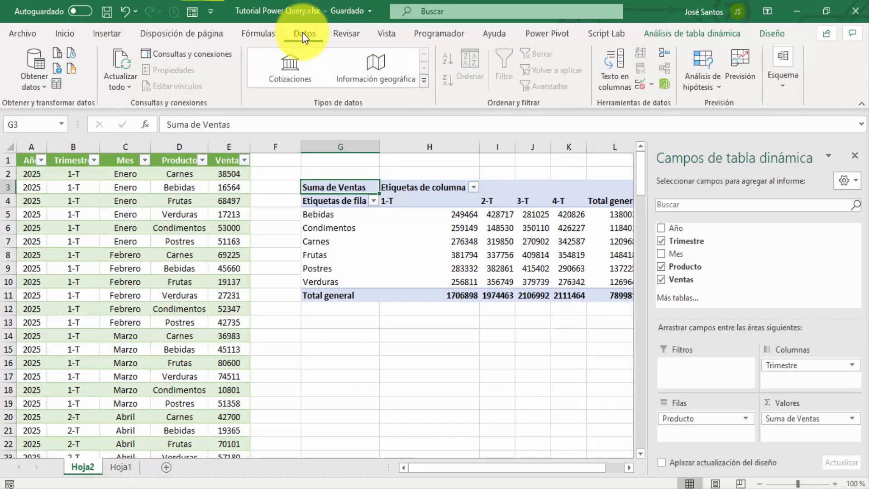
left_click(123, 87)
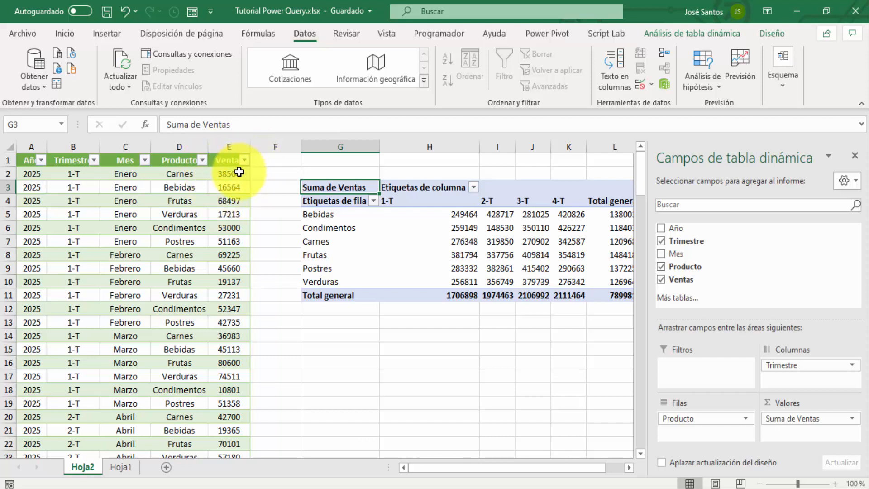
left_click(120, 467)
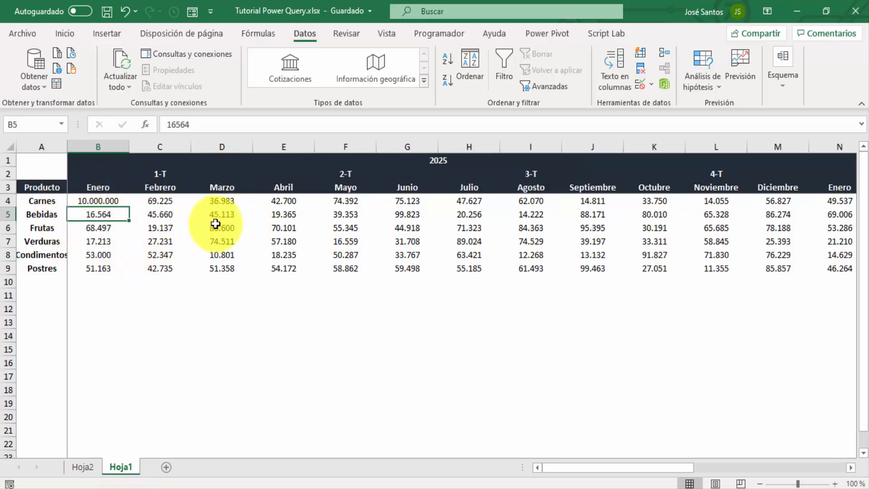
left_click(309, 229)
left_click(147, 213)
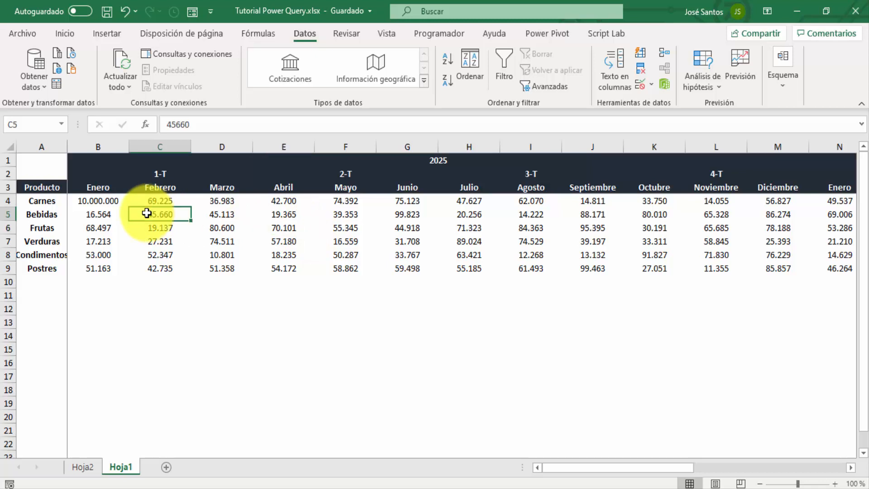
left_click(79, 467)
left_click(133, 85)
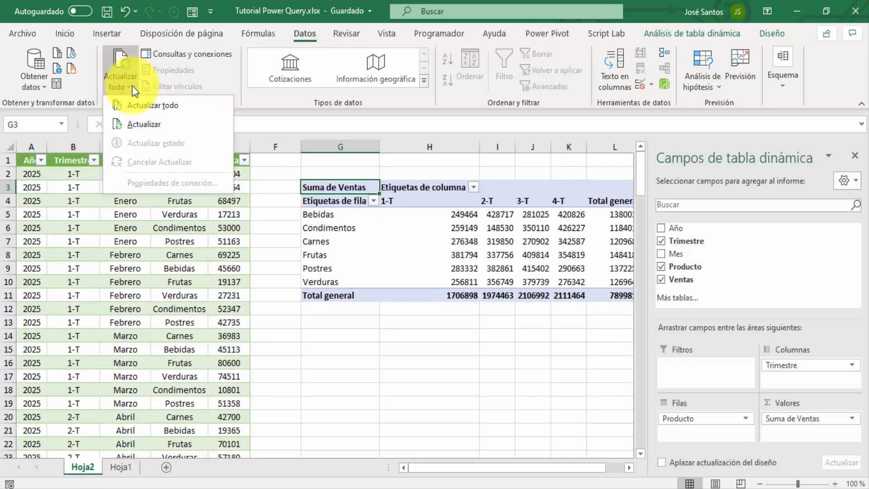
left_click(154, 107)
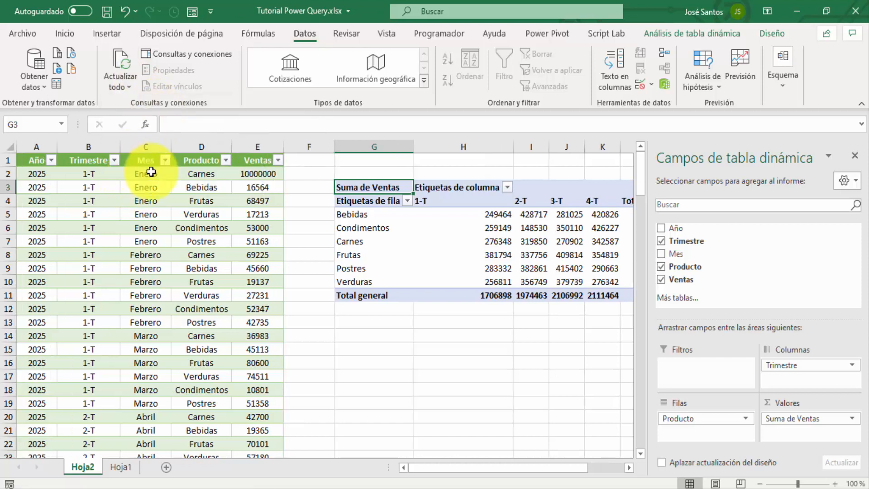
Compare the loaded value in E2 with the source on Hoja1 and refresh the pivot table on Hoja2.
left_click(256, 174)
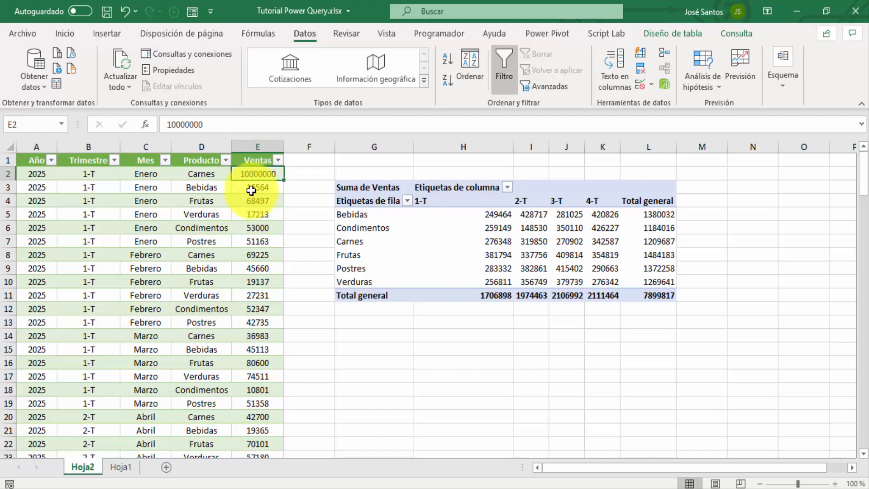
left_click(121, 466)
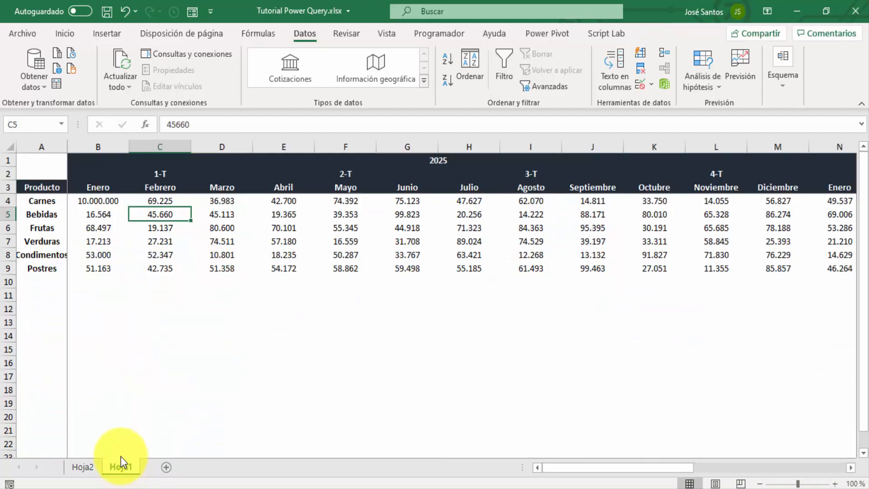
left_click(87, 470)
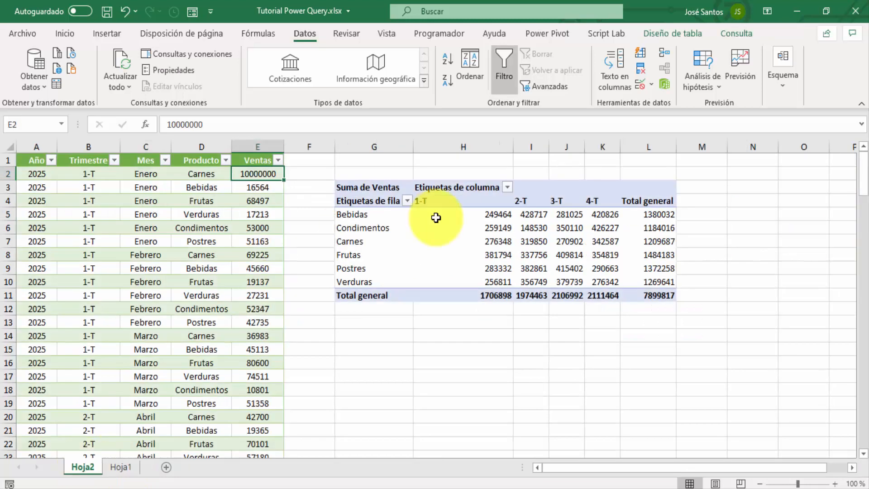
left_click(466, 235)
right_click(467, 238)
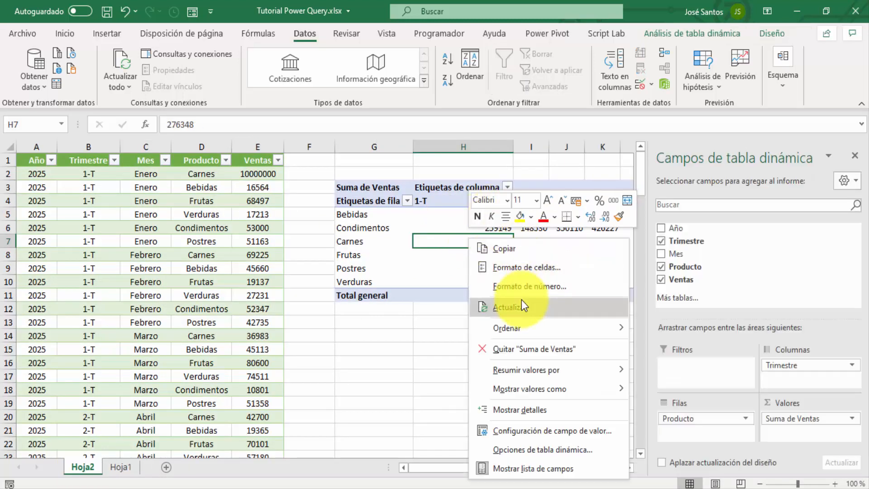
left_click(526, 308)
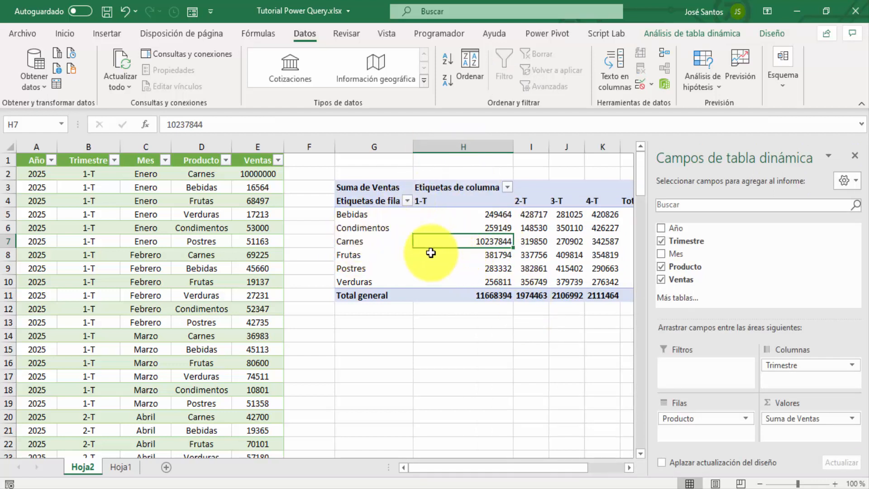
Review the cross-tab source data on Hoja1 against the structured table and pivot table on Hoja2.
left_click(190, 200)
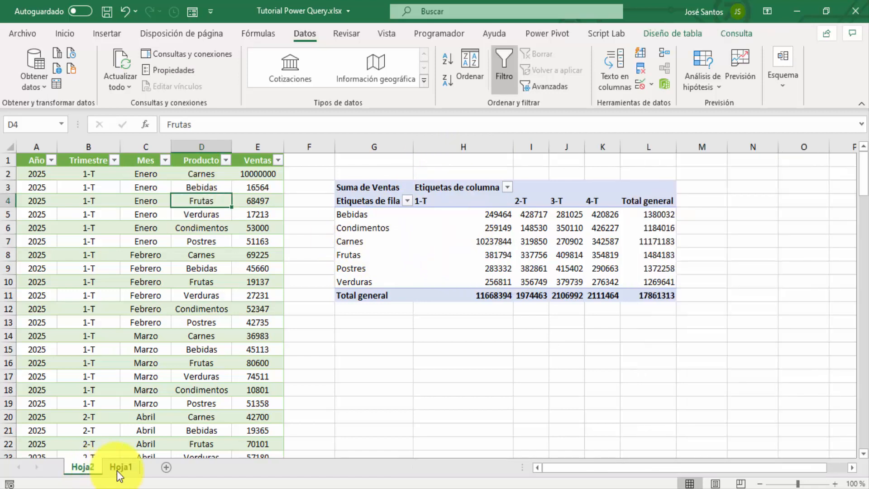
left_click(119, 467)
left_click(198, 222)
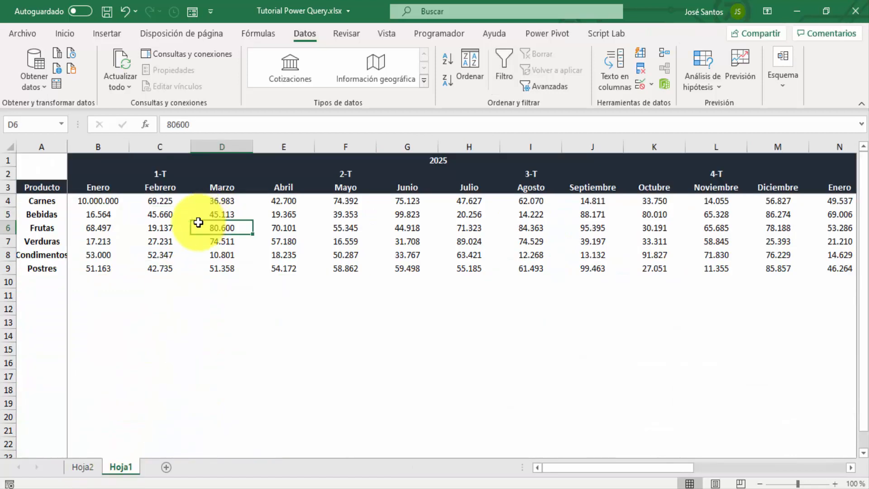
left_click_drag(198, 223, 548, 233)
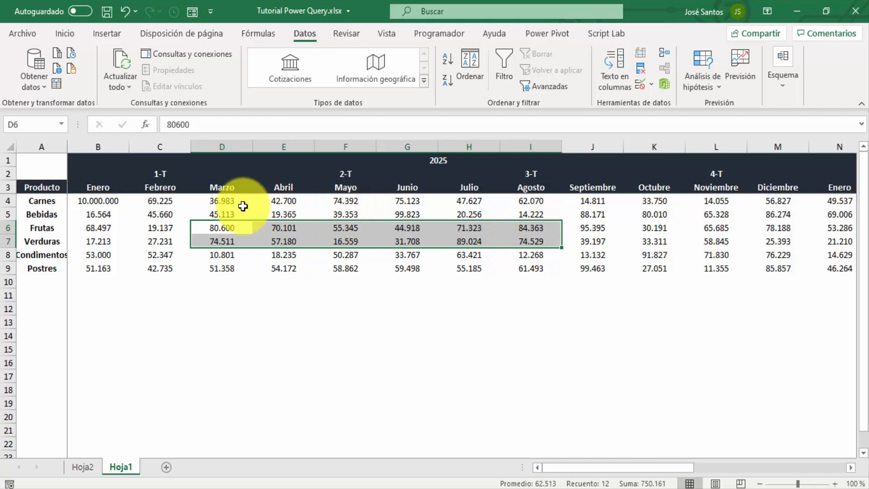
left_click(220, 201)
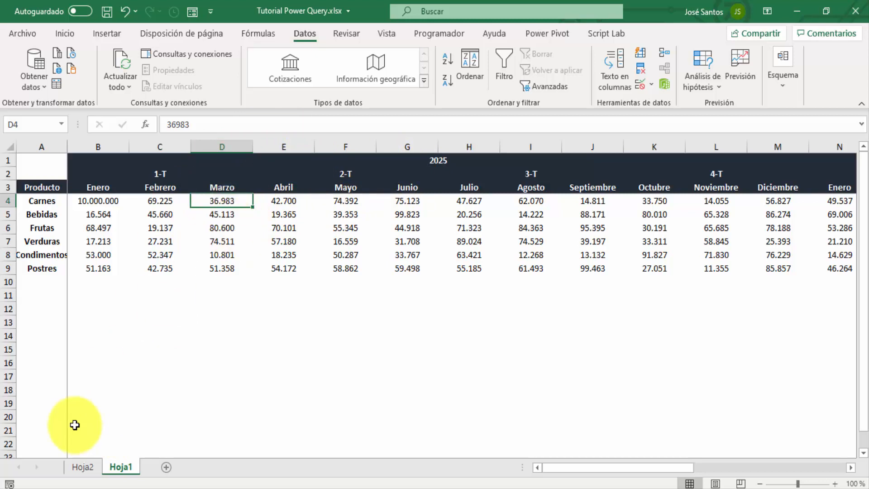
left_click(82, 466)
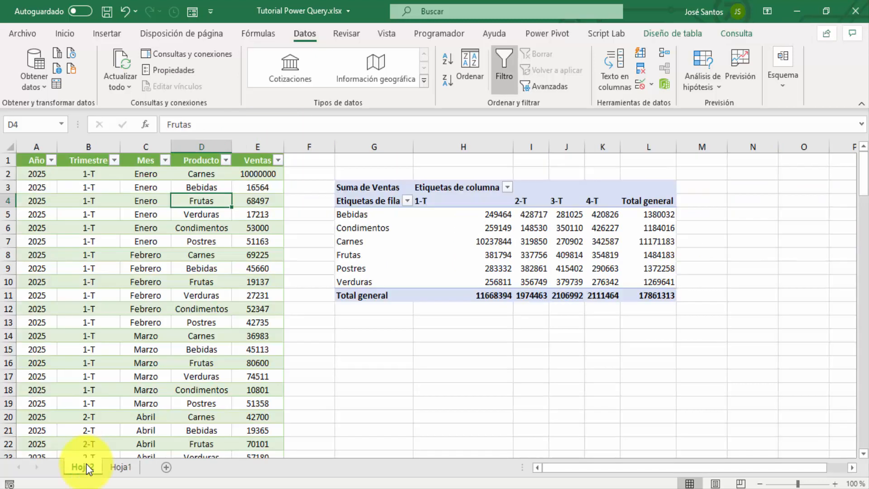
left_click(137, 232)
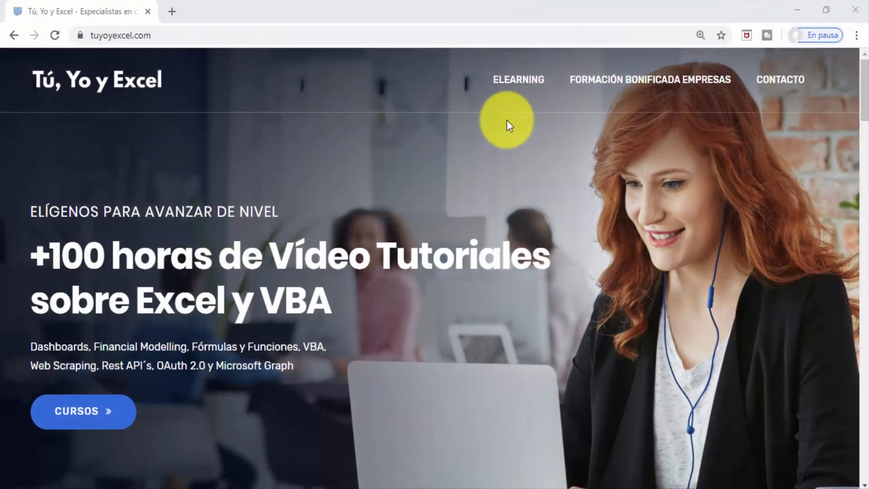
Switch to the browser and look through the Power Query and Power Pivot course listings on tuyoyexcel.com.
left_click(494, 127)
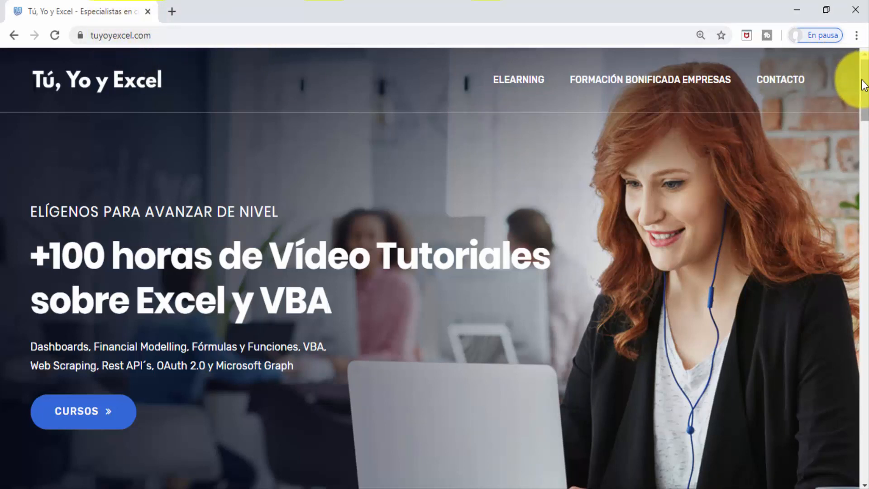
left_click_drag(863, 84, 862, 254)
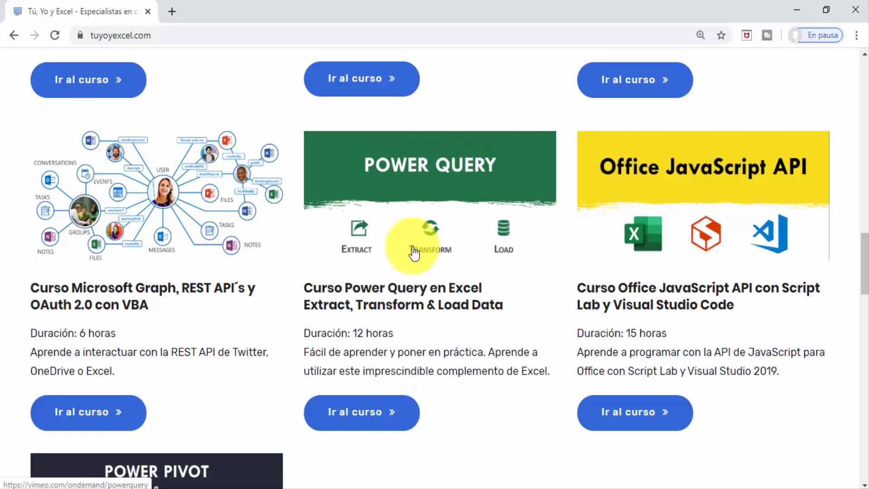
scroll(414, 253, "down", 1)
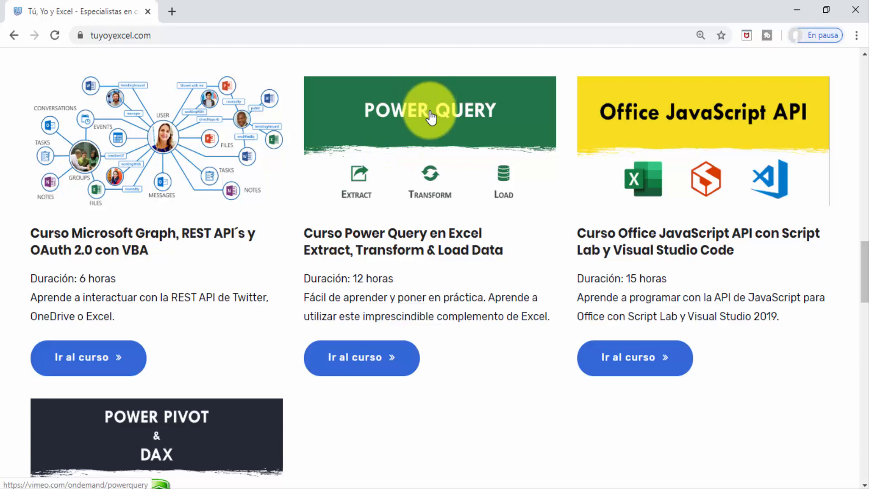
scroll(431, 118, "down", 4)
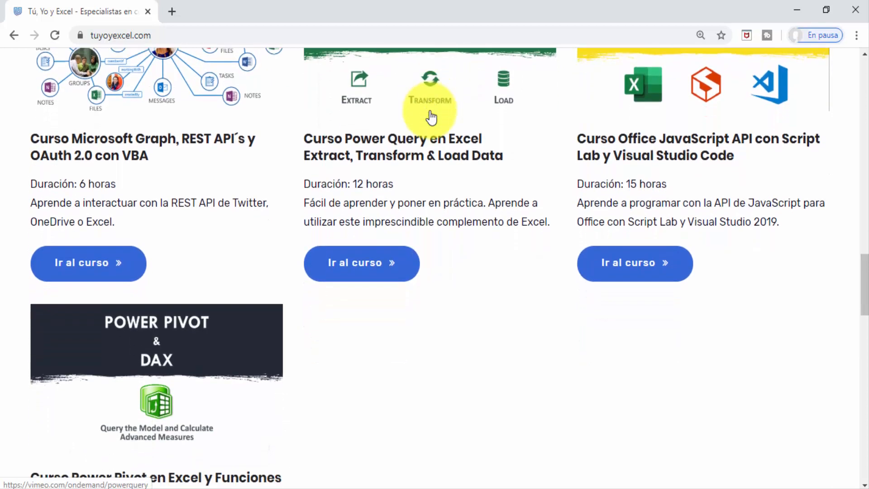
scroll(430, 118, "down", 2)
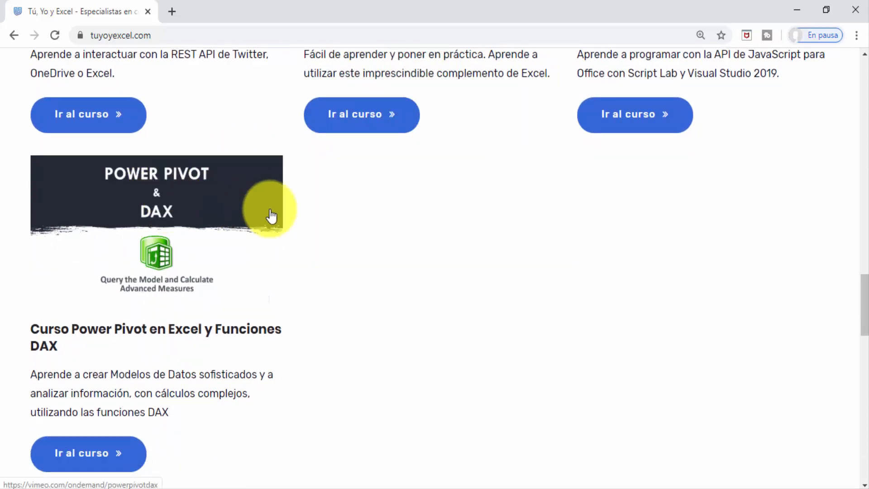
scroll(270, 215, "up", 5)
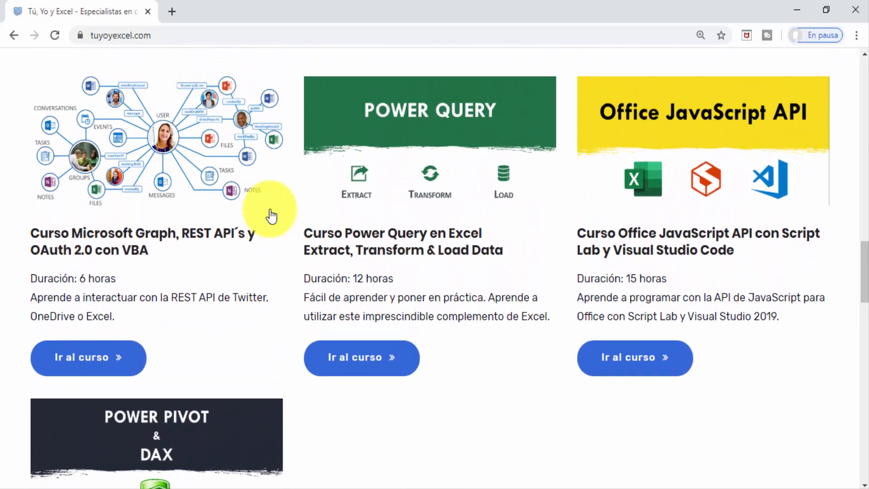